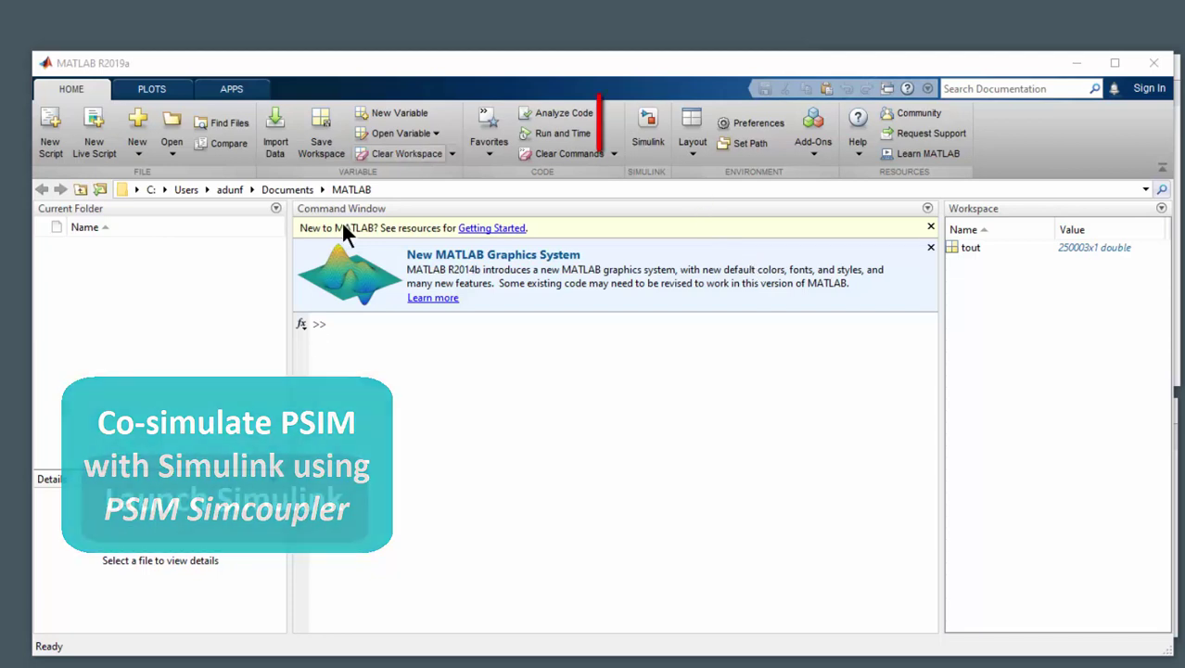
Open pmsm_simulink_R2018.slx from the Recent list on the Simulink Start Page.
{"action": "left_click", "coordinate": [641, 145]}
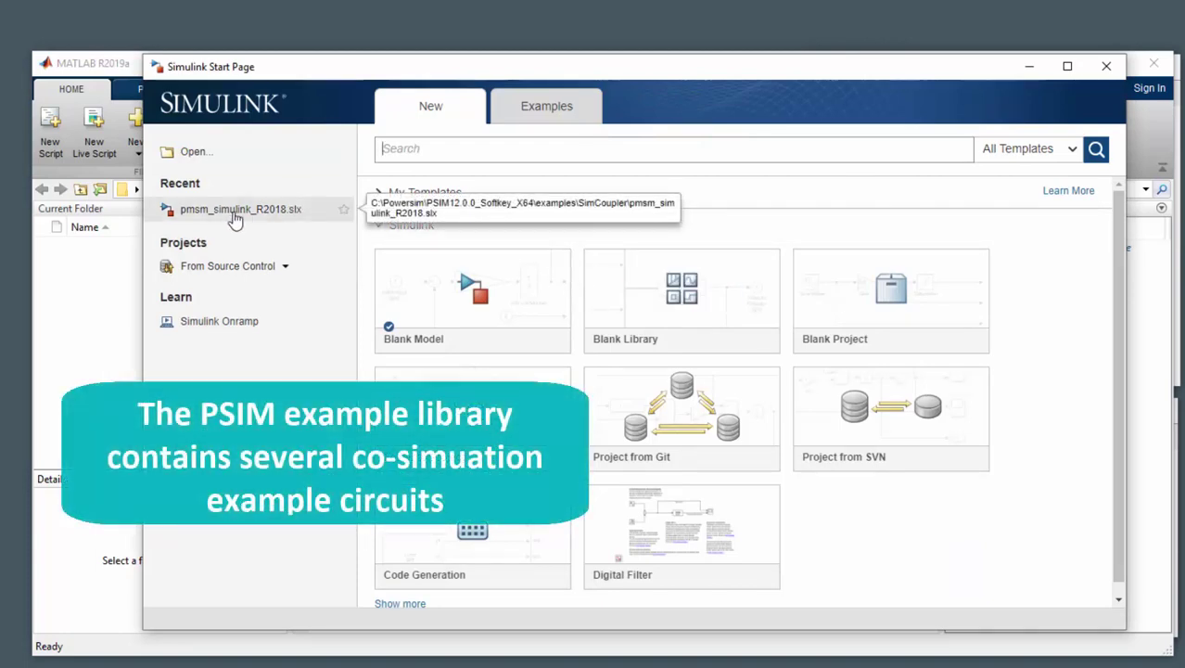
{"action": "left_click", "coordinate": [236, 215]}
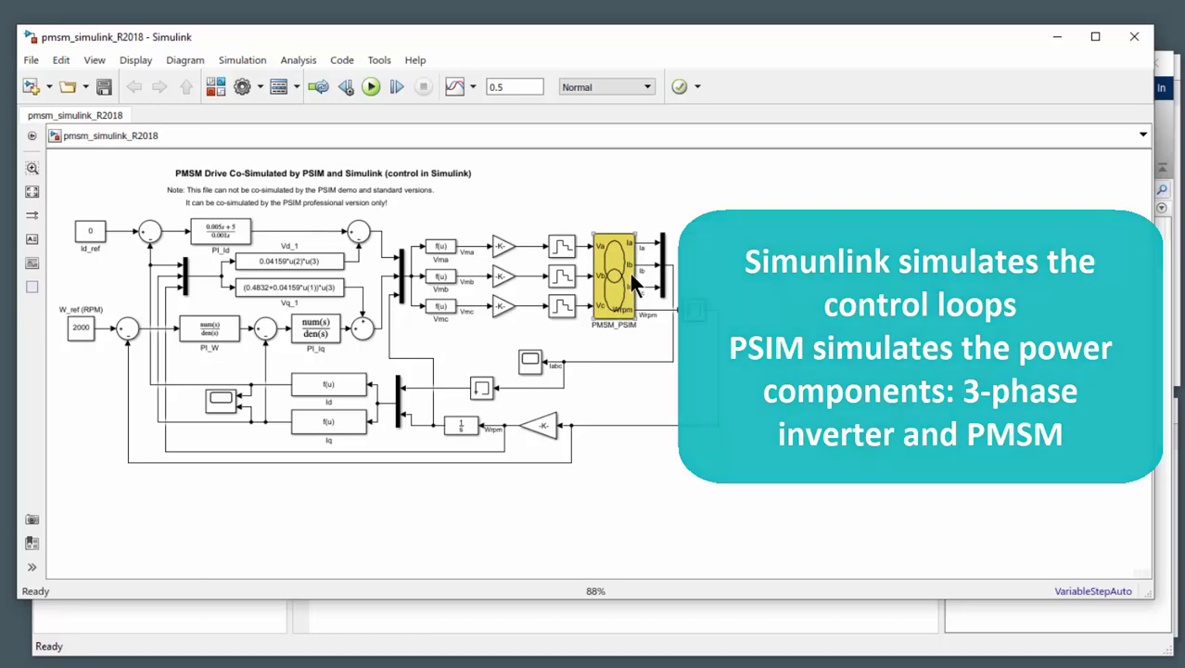
Run the co-simulation, open the Iabc scope and bring the PSIM Ia and Tem_PMSM31 graphs forward.
{"action": "left_click", "coordinate": [369, 85]}
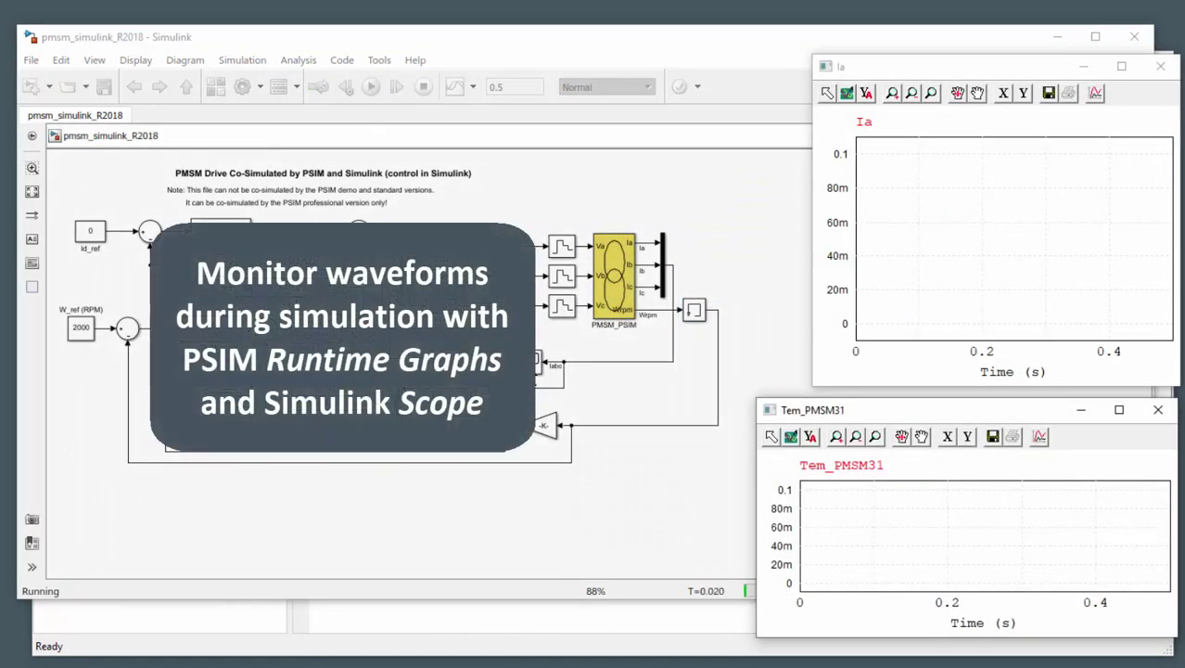
{"action": "left_click", "coordinate": [564, 496]}
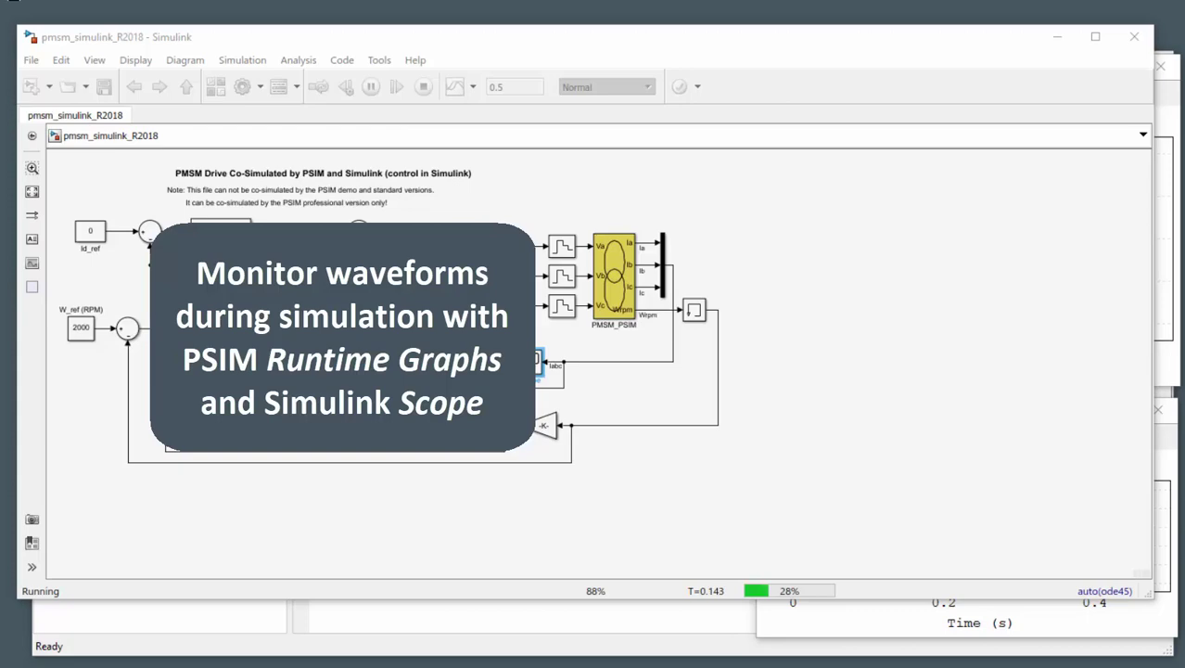
{"action": "double_click", "coordinate": [531, 360]}
{"action": "left_click_drag", "start_coordinate": [40, 74], "coordinate": [452, 121]}
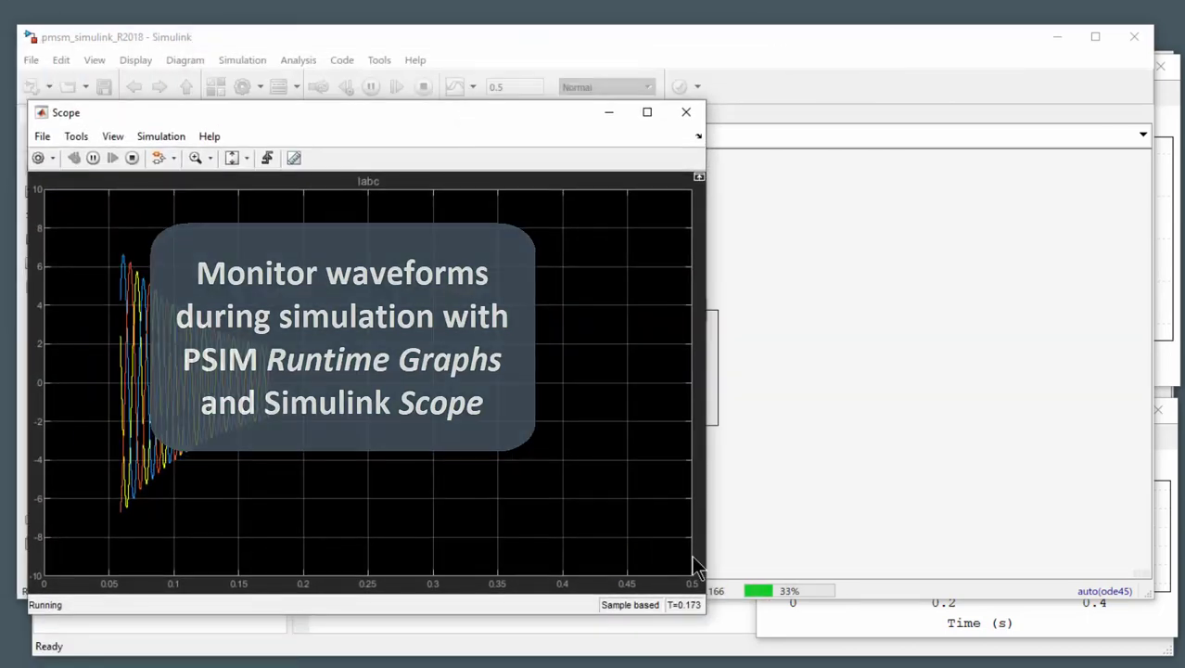
{"action": "left_click", "coordinate": [1171, 361]}
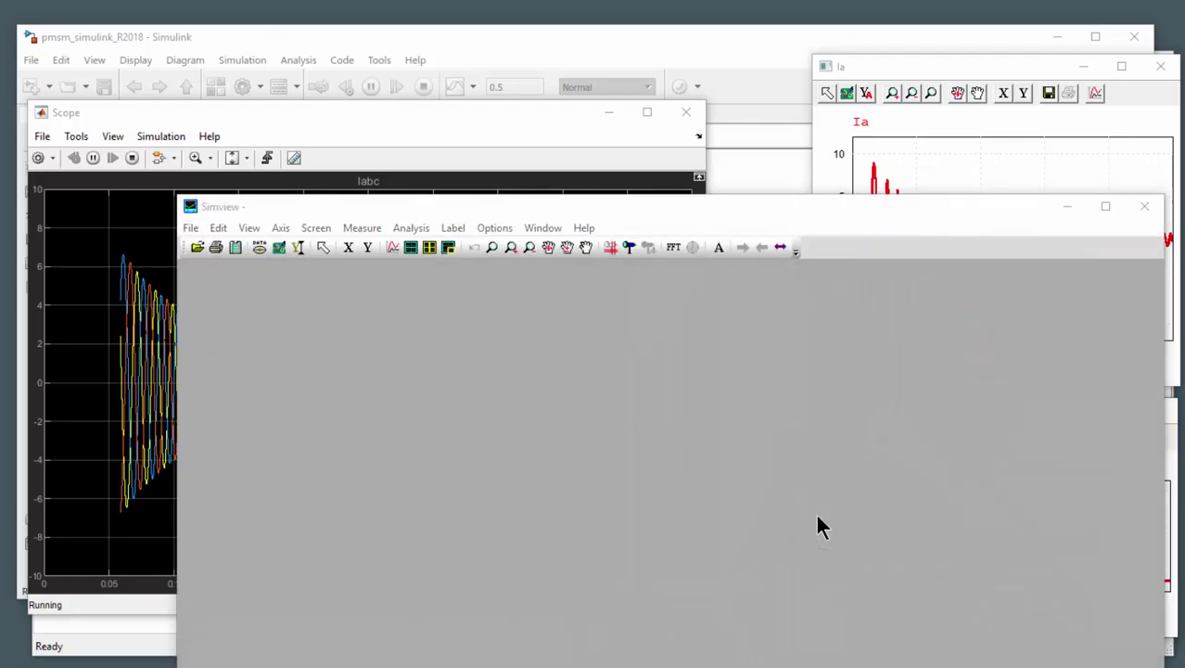
Plot Ia, Ib and Ic together in the first screen and nm in a second screen.
{"action": "left_click_drag", "start_coordinate": [460, 338], "coordinate": [480, 363]}
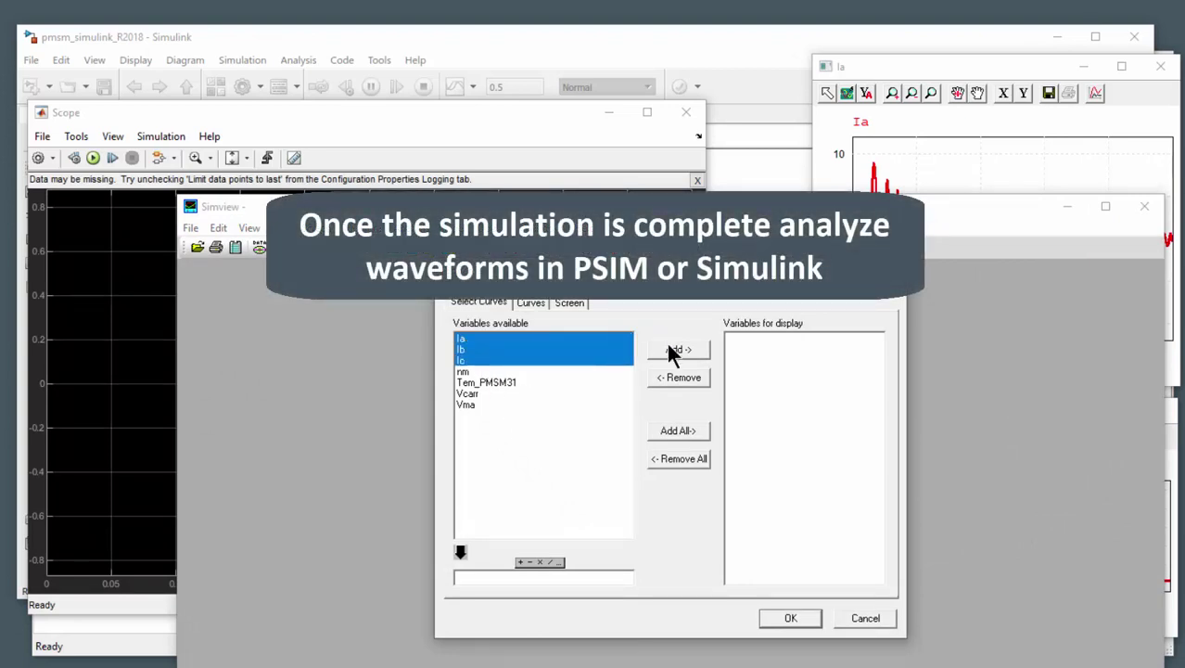
{"action": "left_click", "coordinate": [782, 623]}
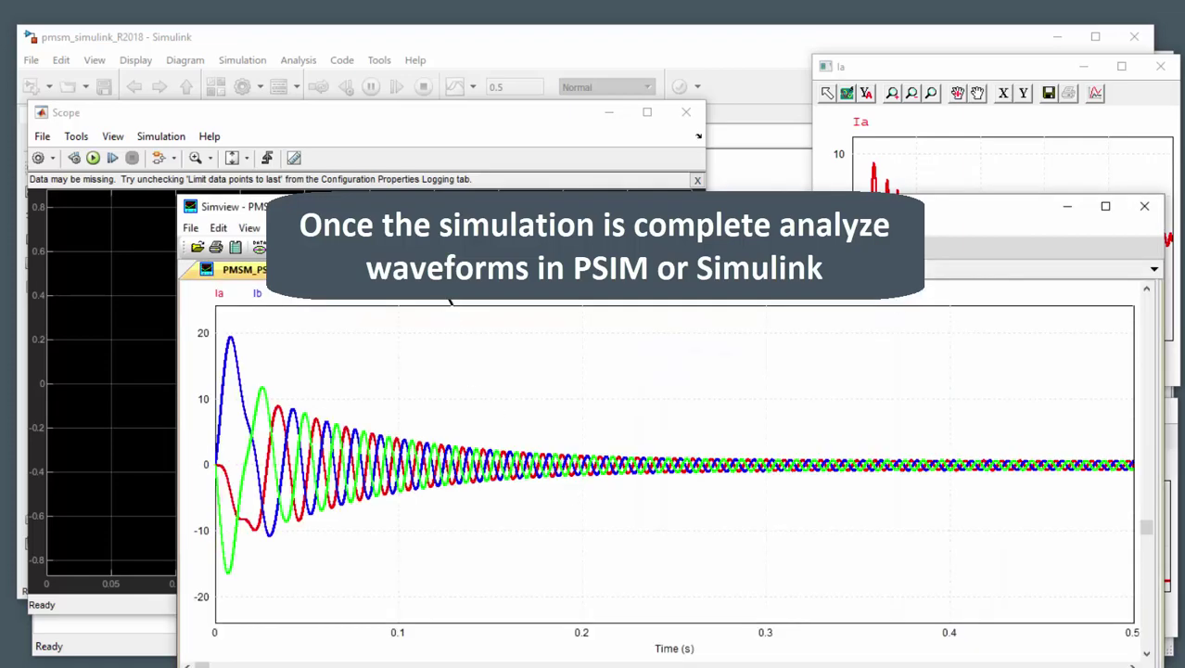
{"action": "left_click", "coordinate": [306, 247]}
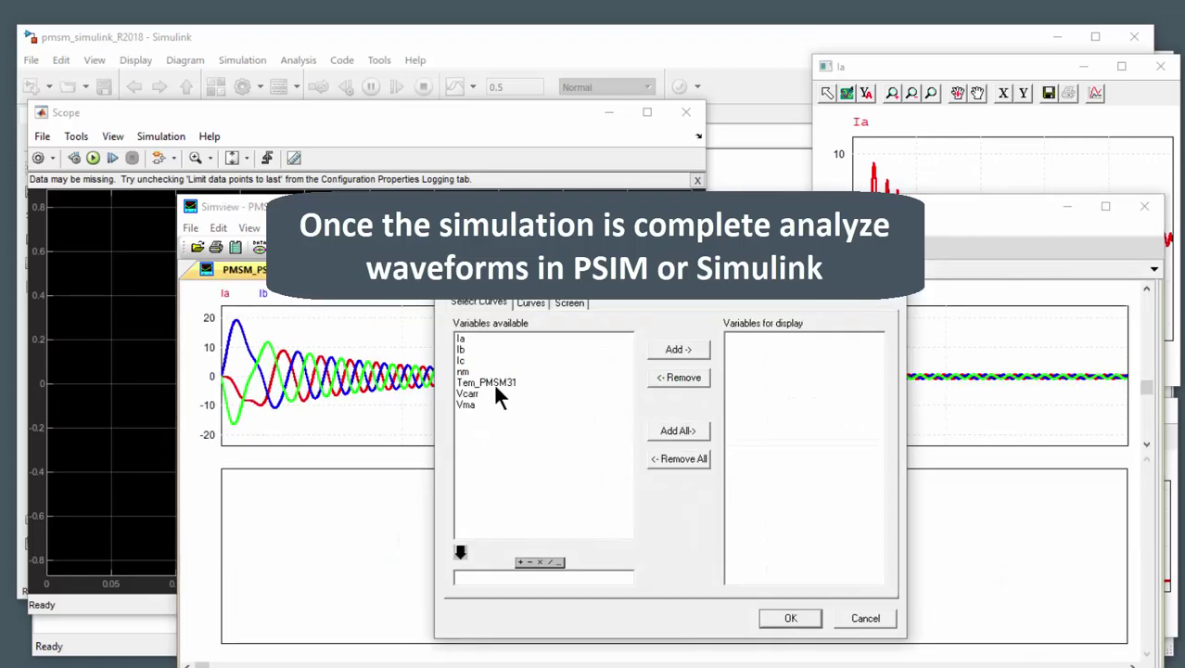
{"action": "double_click", "coordinate": [478, 370]}
{"action": "left_click", "coordinate": [790, 618]}
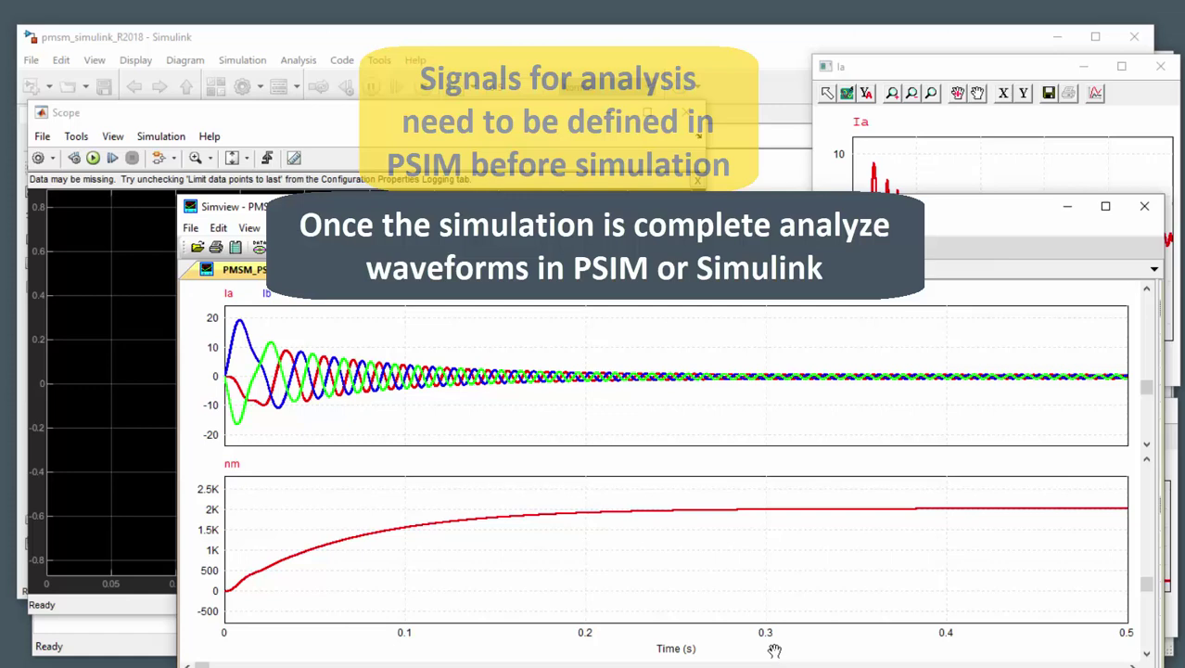
Add a third screen plotting Vma and a fourth plotting Tem_PMSM31.
{"action": "left_click", "coordinate": [413, 248]}
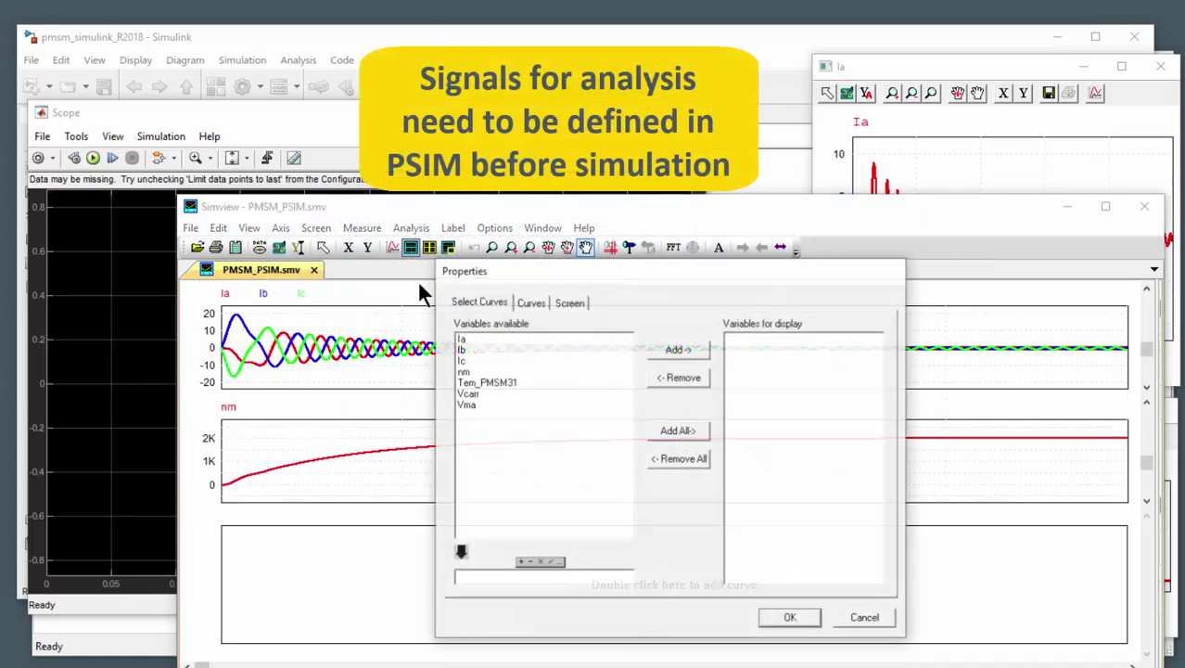
{"action": "double_click", "coordinate": [475, 406]}
{"action": "left_click", "coordinate": [790, 617]}
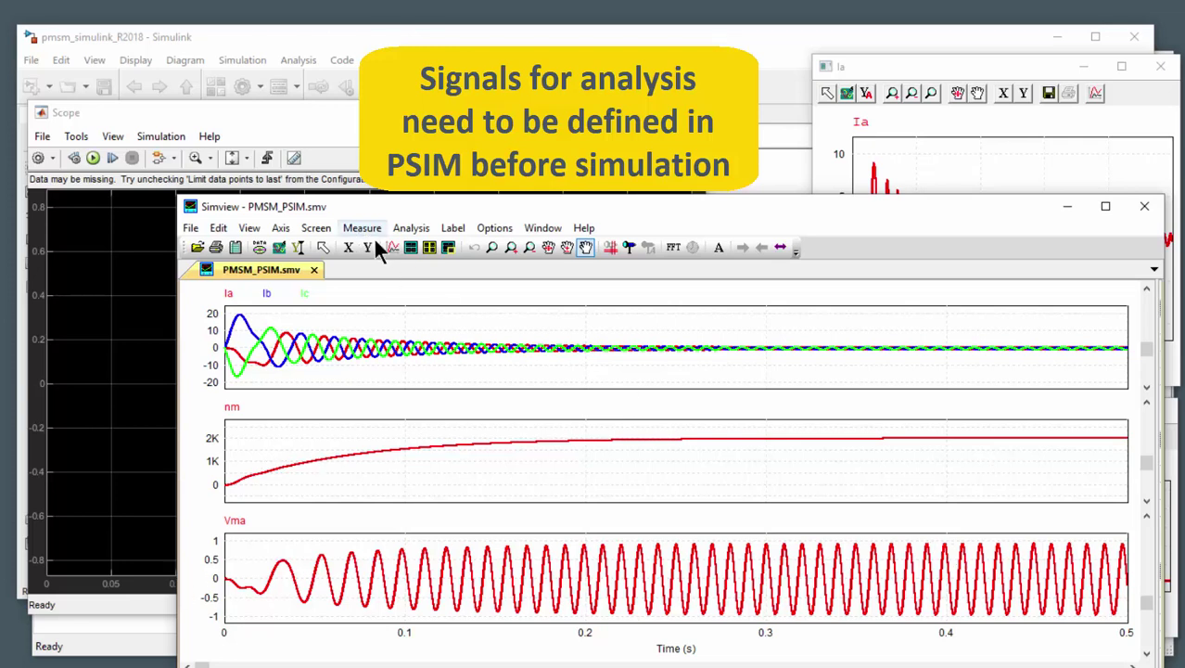
{"action": "left_click", "coordinate": [411, 247]}
{"action": "double_click", "coordinate": [491, 382]}
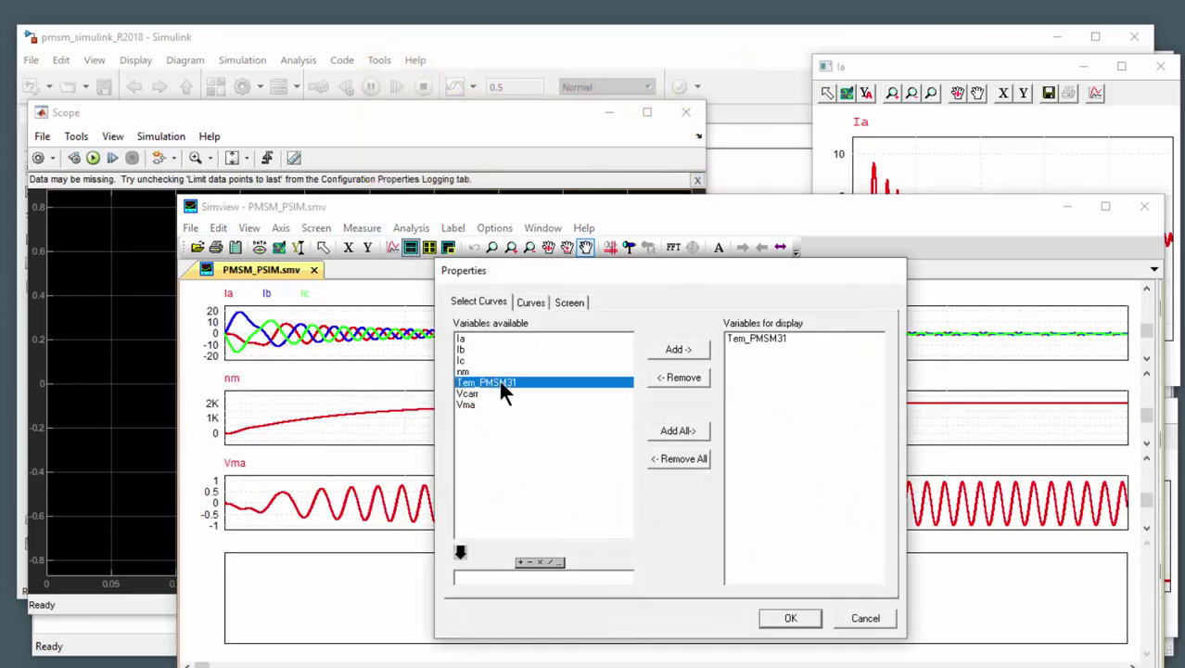
{"action": "left_click", "coordinate": [790, 618]}
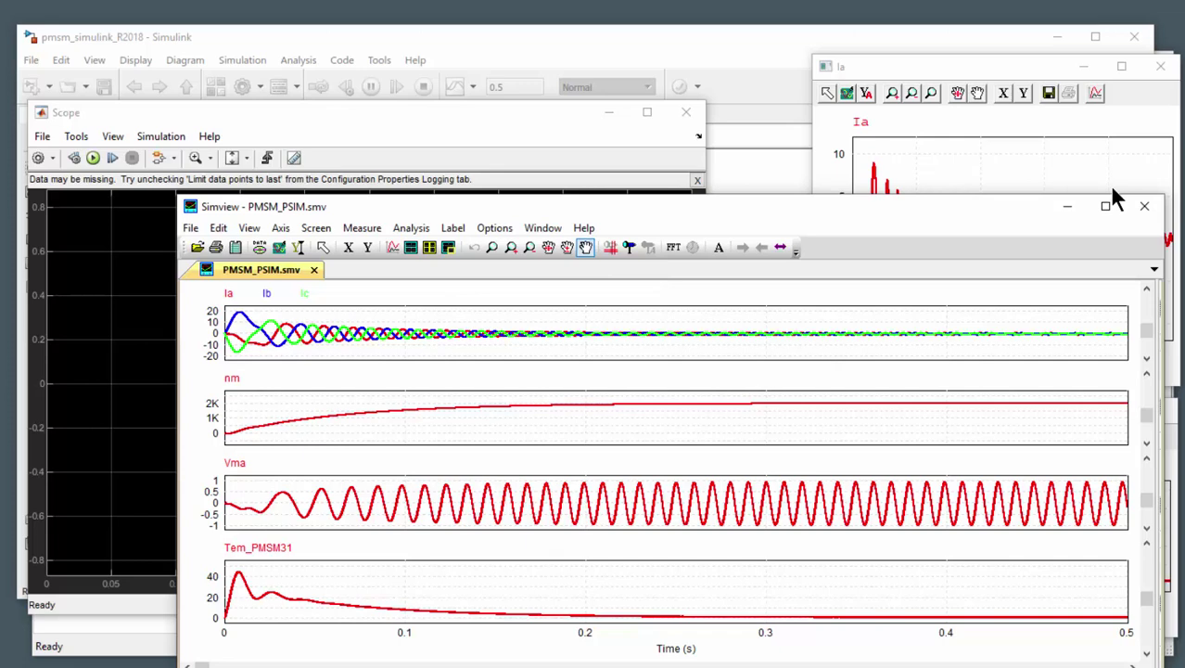
Close SimView and open the PMSM_PSIM block's PSim Settings in Simulink.
{"action": "left_click", "coordinate": [1154, 214]}
{"action": "left_click", "coordinate": [784, 181]}
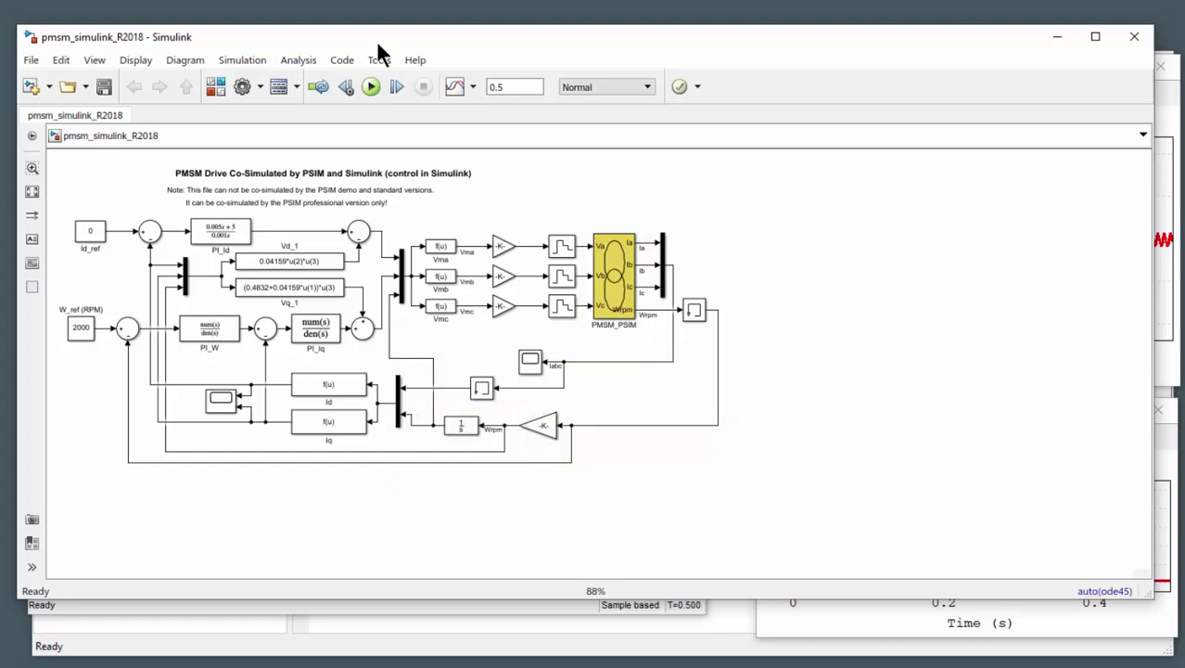
{"action": "left_click", "coordinate": [617, 306]}
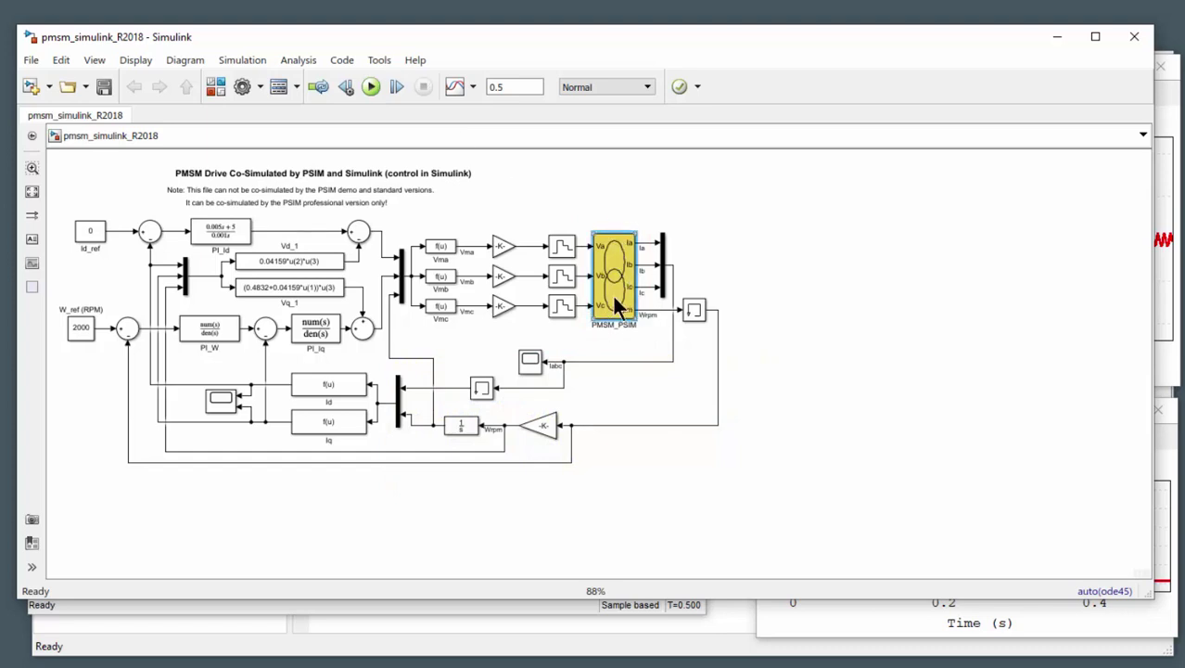
{"action": "double_click", "coordinate": [614, 299]}
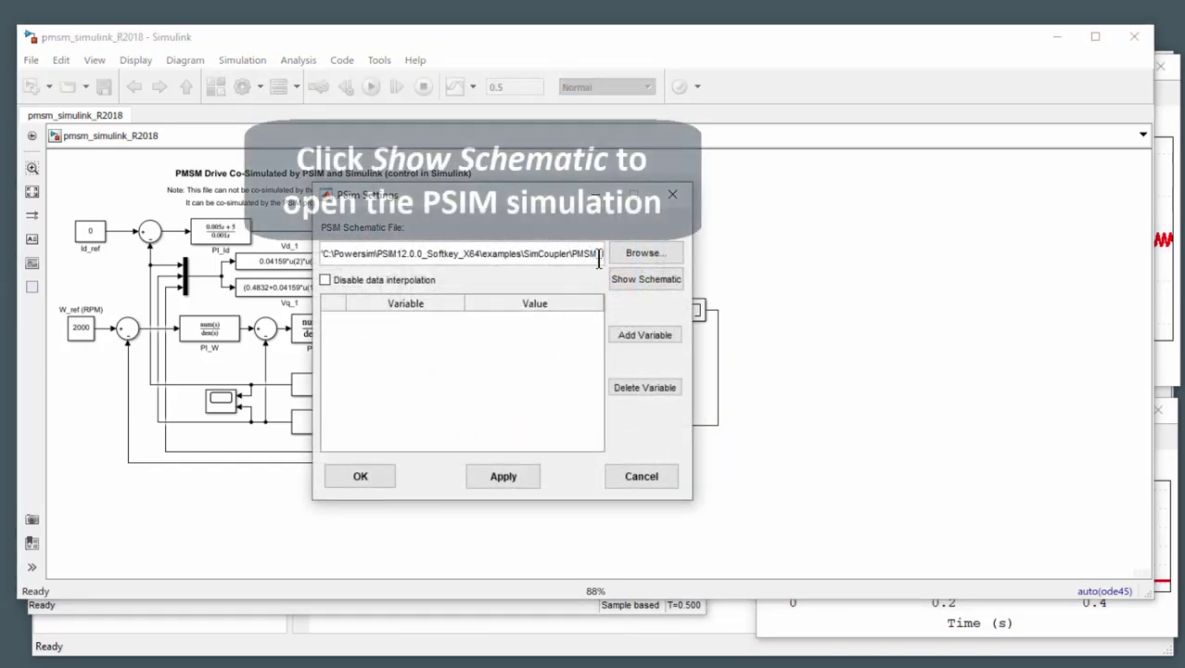
Show the PMSM_PSIM schematic and inspect the Ia/Ib/Ic output and Va/Vb/Vc input link nodes.
{"action": "left_click", "coordinate": [650, 278]}
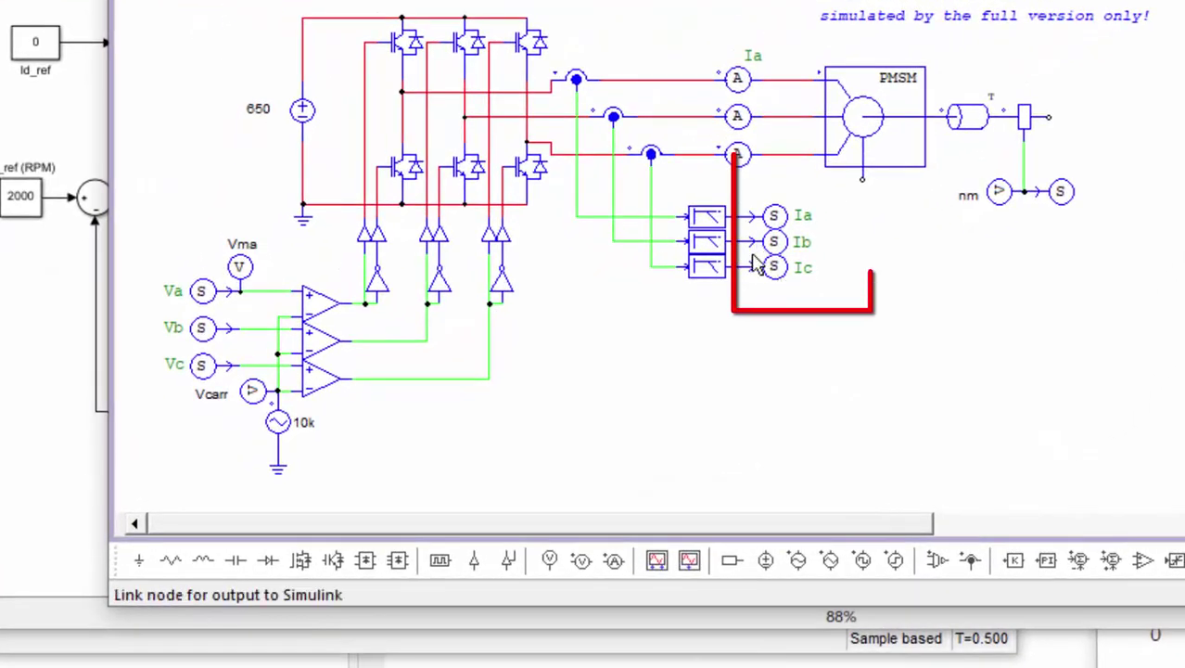
{"action": "left_click_drag", "start_coordinate": [731, 156], "coordinate": [944, 304]}
{"action": "left_click_drag", "start_coordinate": [592, 453], "coordinate": [750, 484]}
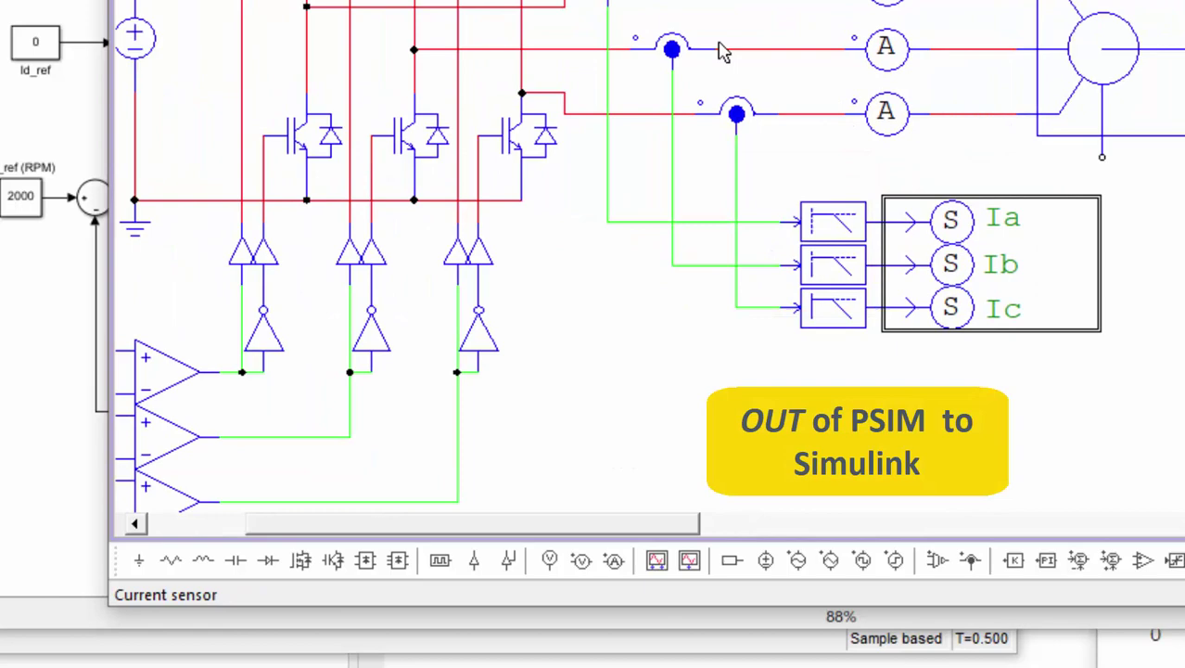
{"action": "left_click_drag", "start_coordinate": [593, 389], "coordinate": [1046, 225]}
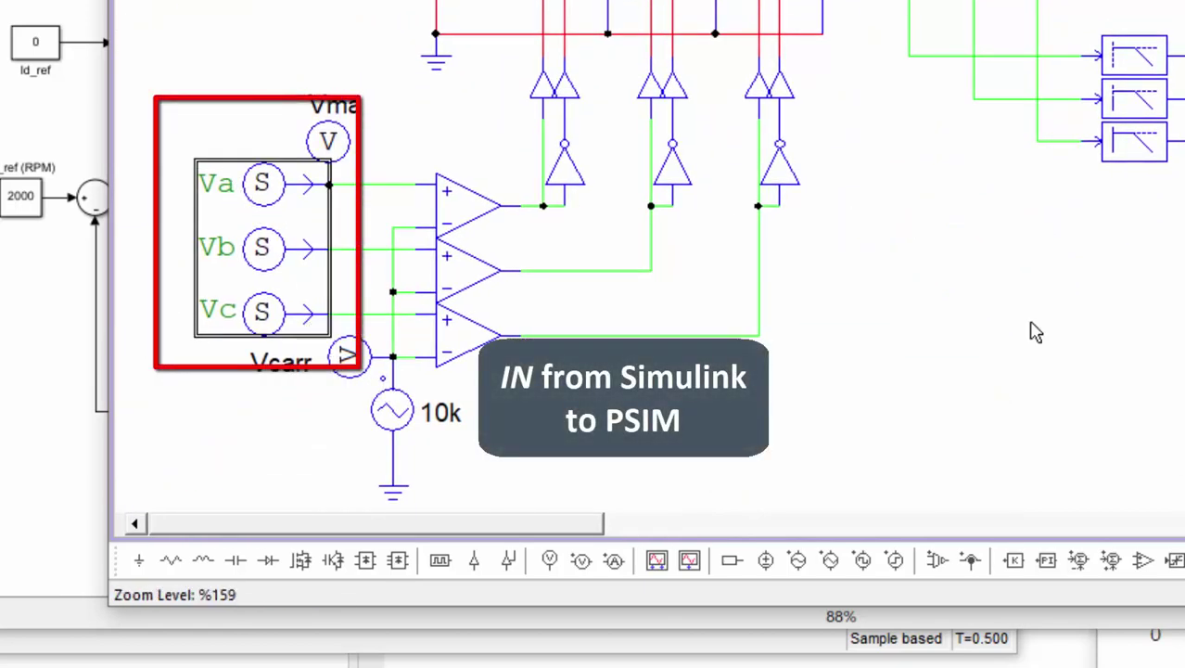
{"action": "left_click_drag", "start_coordinate": [1035, 331], "coordinate": [923, 348]}
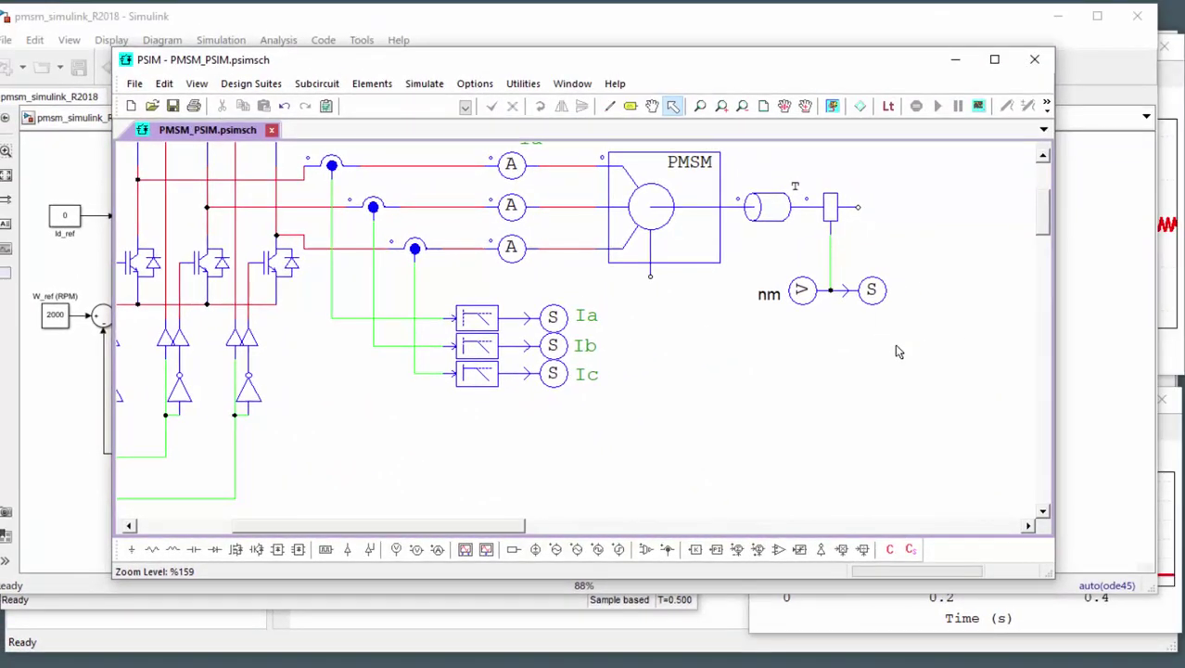
Check the Wrpm link node's name and browse the SimCoupler Module elements without adding any.
{"action": "double_click", "coordinate": [868, 293]}
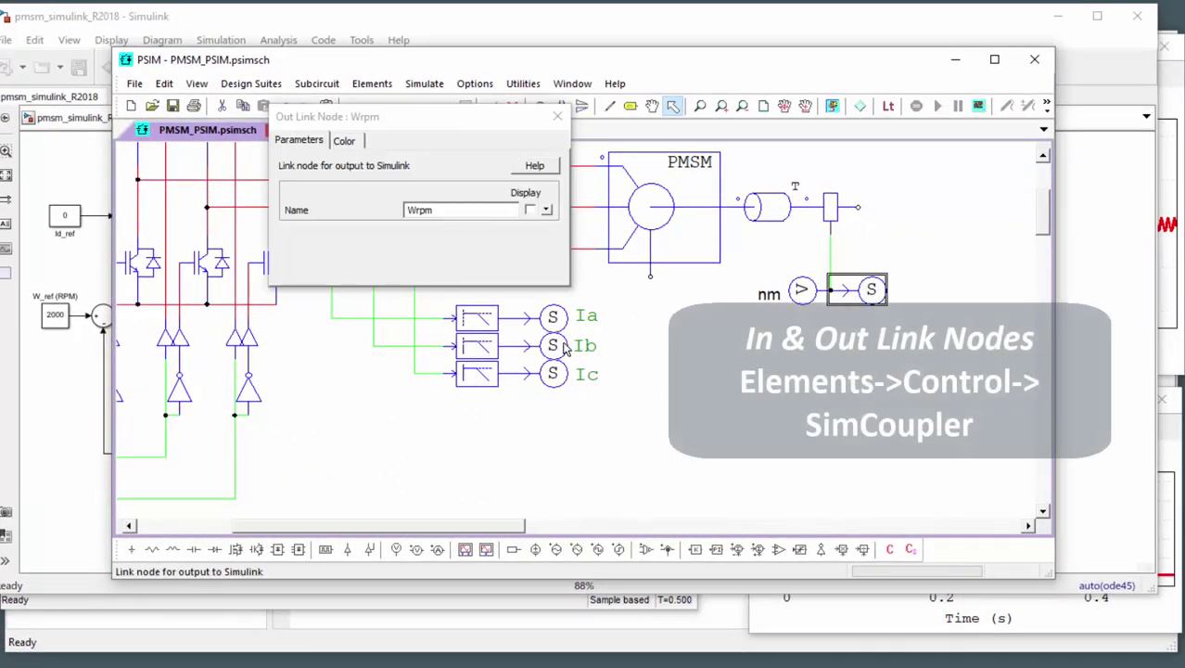
{"action": "left_click", "coordinate": [557, 117]}
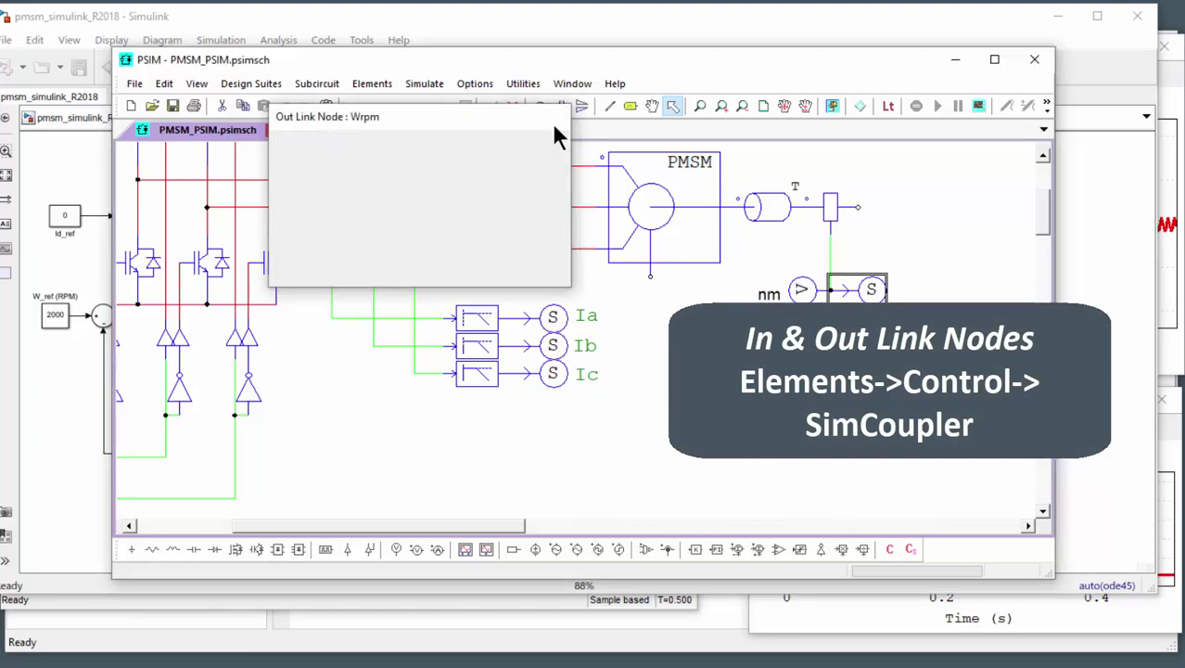
{"action": "left_click", "coordinate": [370, 84]}
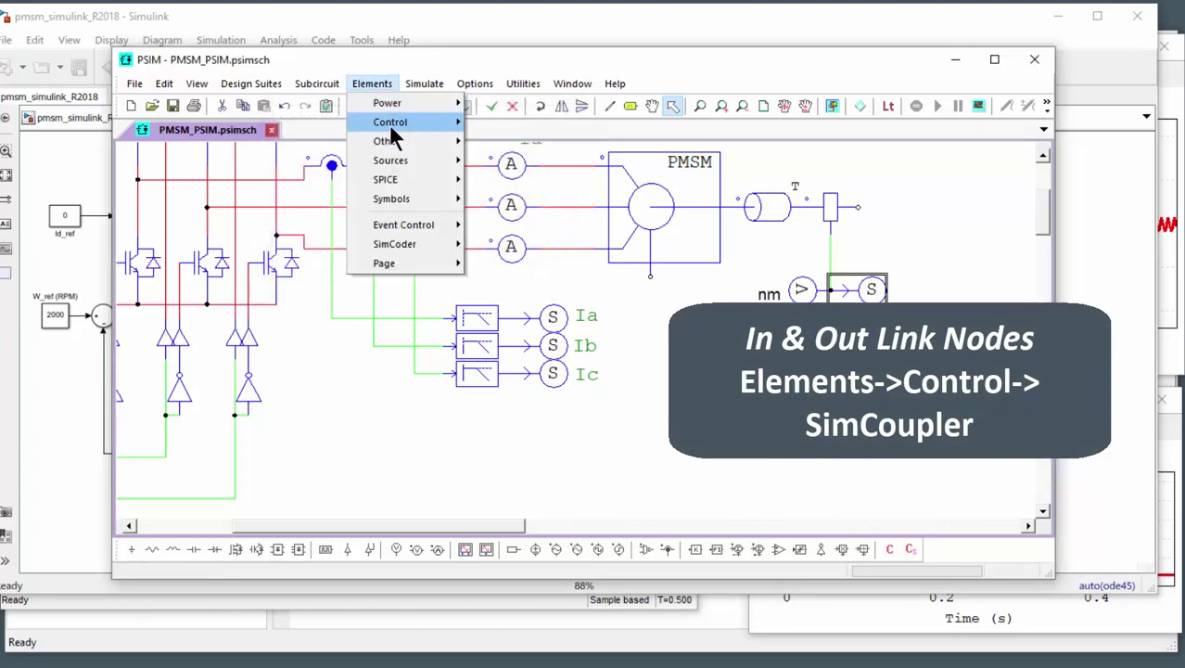
{"action": "mouse_move", "coordinate": [389, 122]}
{"action": "mouse_move", "coordinate": [527, 225]}
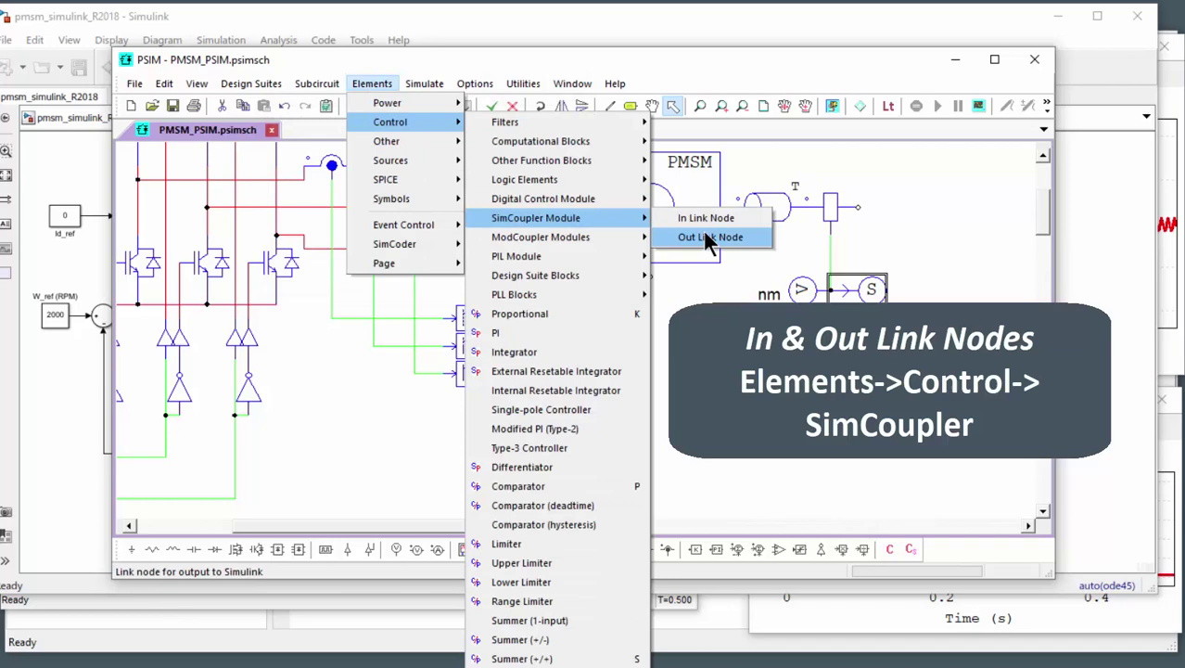
{"action": "left_click", "coordinate": [739, 351]}
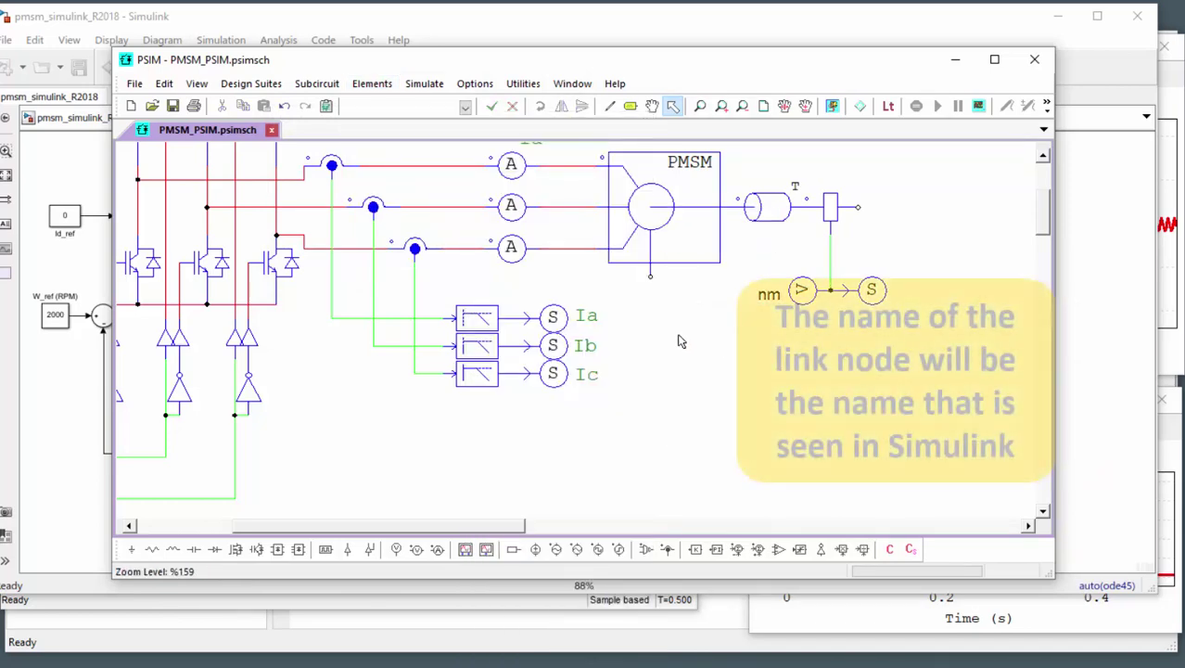
Check the Ia link node's name, then reopen PMSM_PSIM's PSim Settings in Simulink.
{"action": "double_click", "coordinate": [550, 319]}
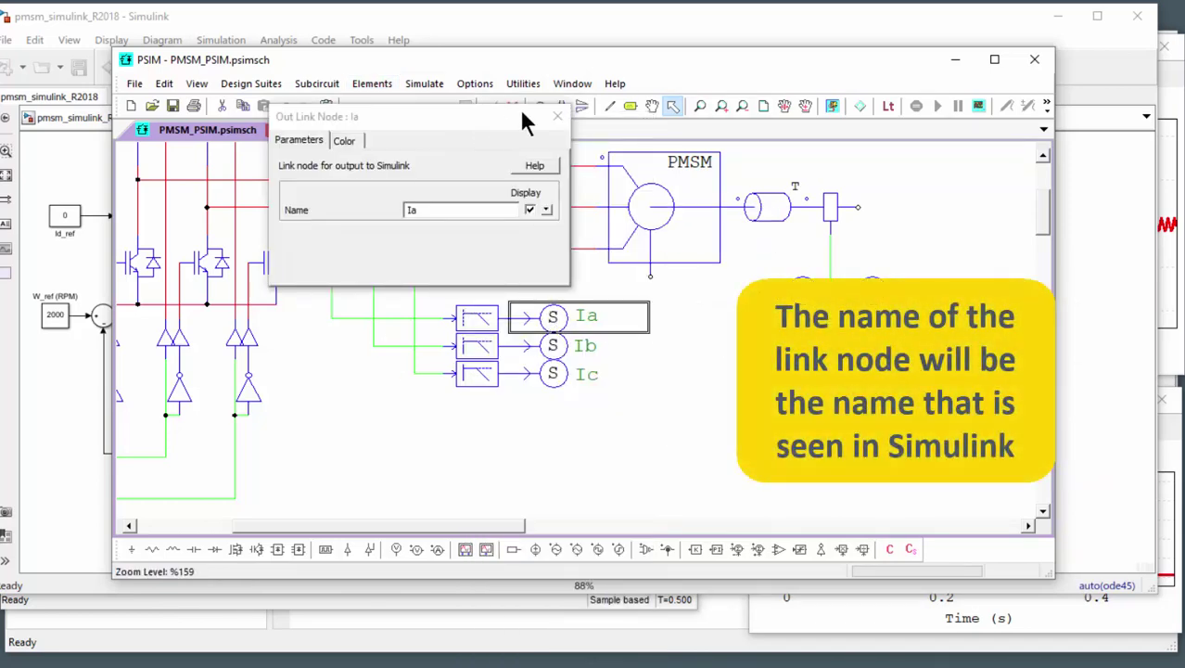
{"action": "left_click", "coordinate": [558, 116]}
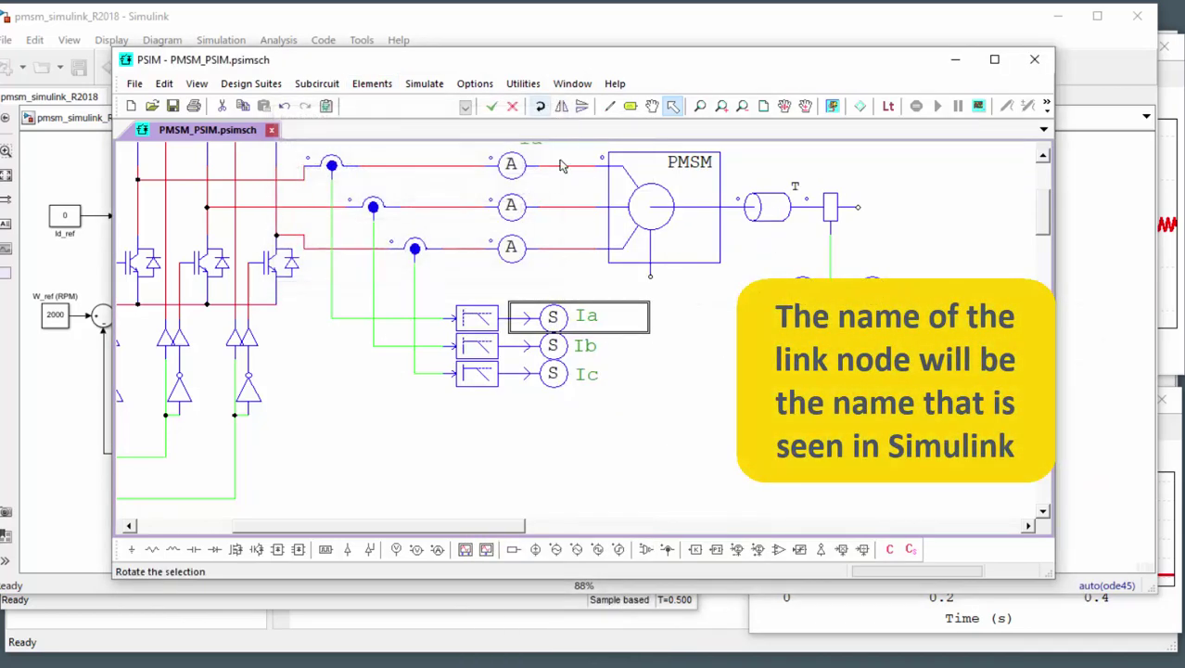
{"action": "left_click", "coordinate": [100, 470]}
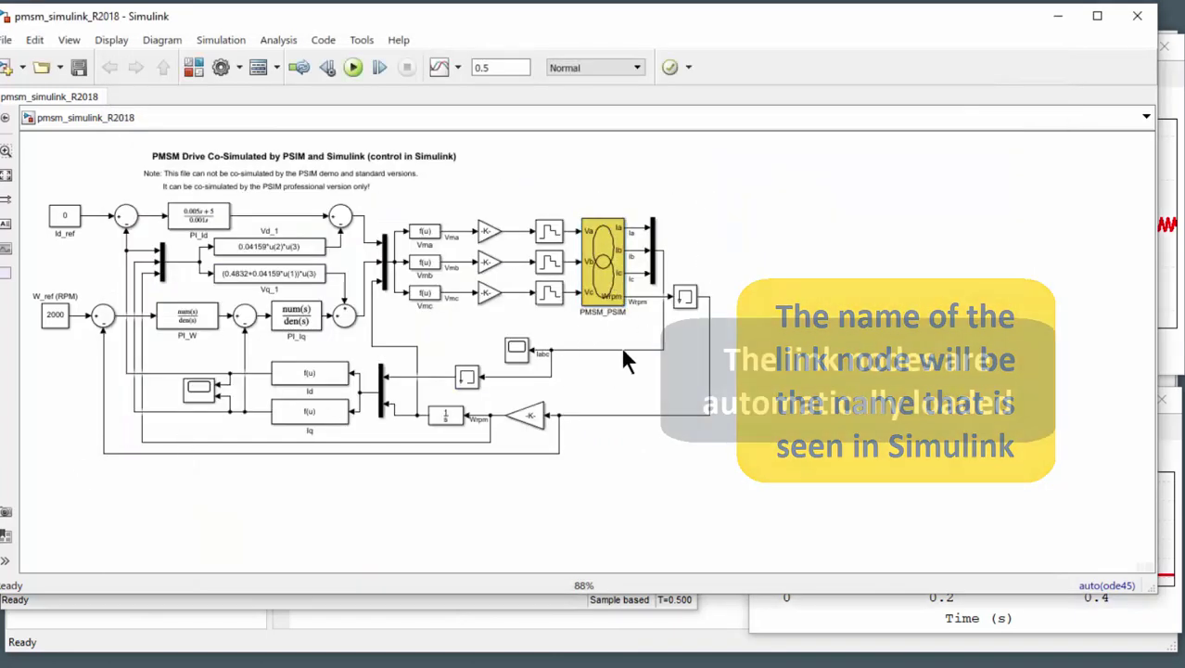
{"action": "double_click", "coordinate": [606, 249]}
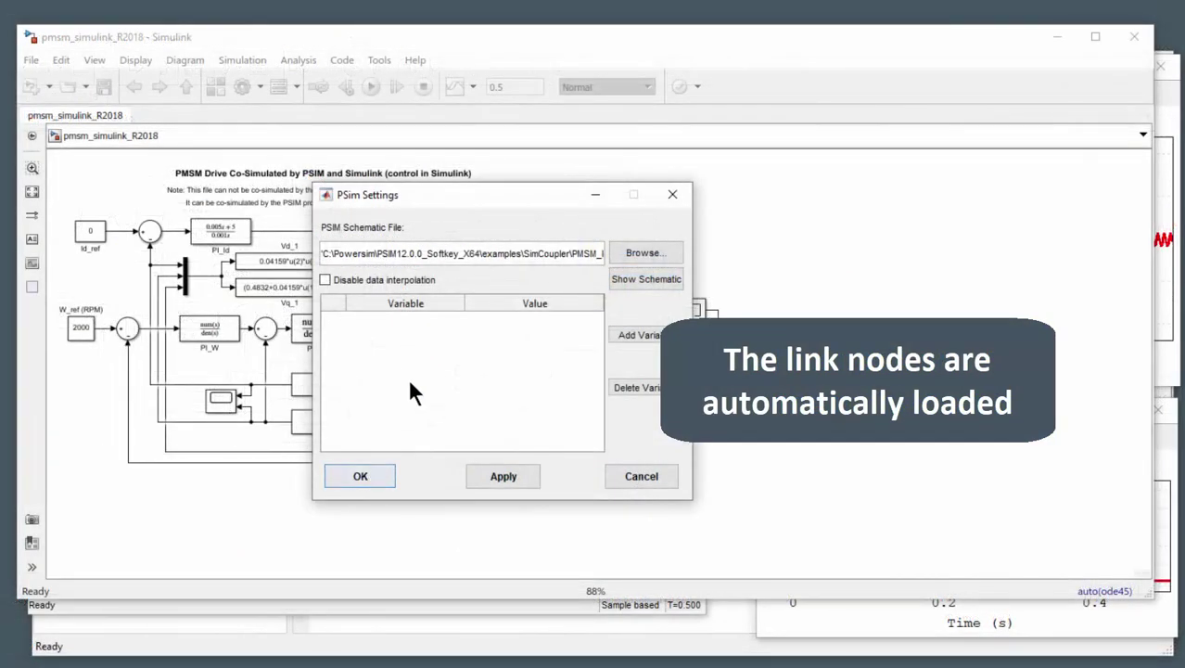
Add variable VDC with value 650 to PMSM_PSIM's PSim Settings, apply and close.
{"action": "left_click", "coordinate": [636, 334]}
{"action": "double_click", "coordinate": [386, 318]}
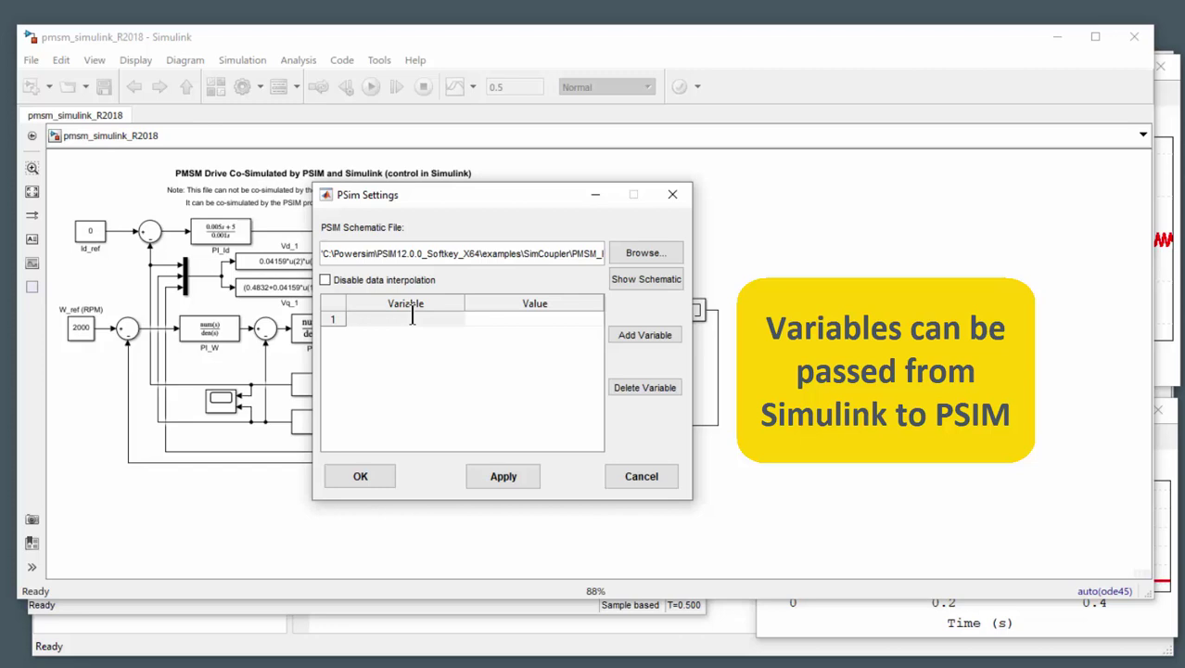
{"action": "double_click", "coordinate": [526, 316]}
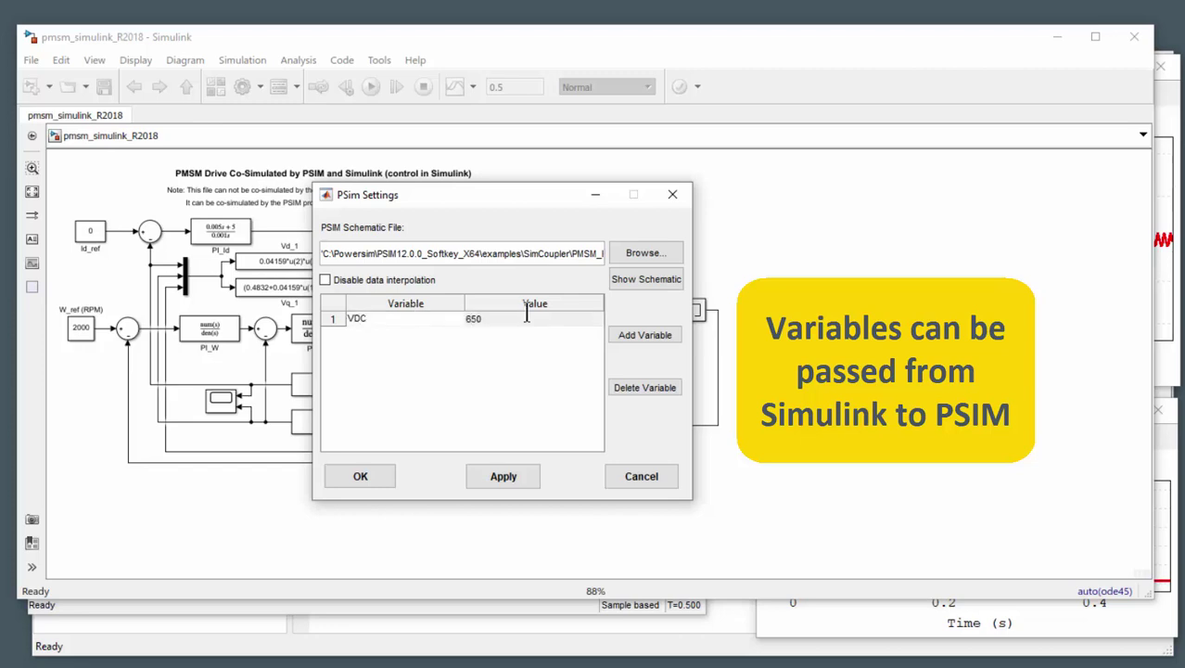
{"action": "left_click", "coordinate": [503, 475]}
{"action": "left_click", "coordinate": [362, 476]}
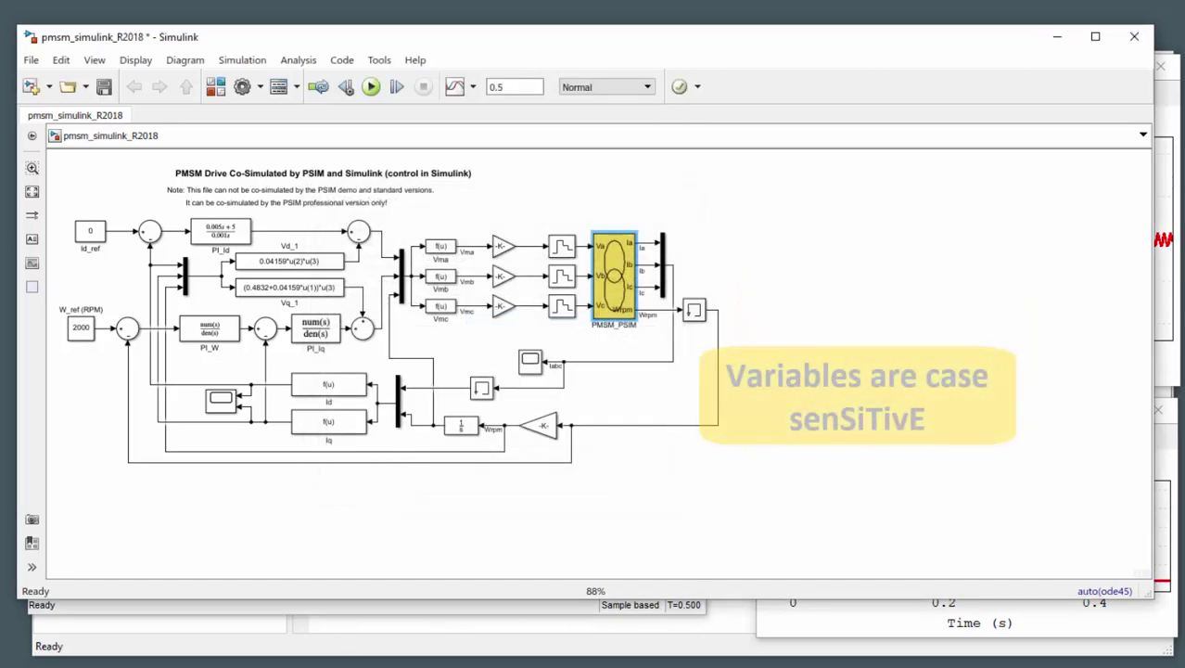
Change the PSIM DC voltage source's amplitude from 650 to VDC.
{"action": "left_click", "coordinate": [348, 666]}
{"action": "scroll", "coordinate": [436, 344], "scroll_direction": "left", "scroll_amount": 5}
{"action": "scroll", "coordinate": [436, 343], "scroll_direction": "up", "scroll_amount": 1}
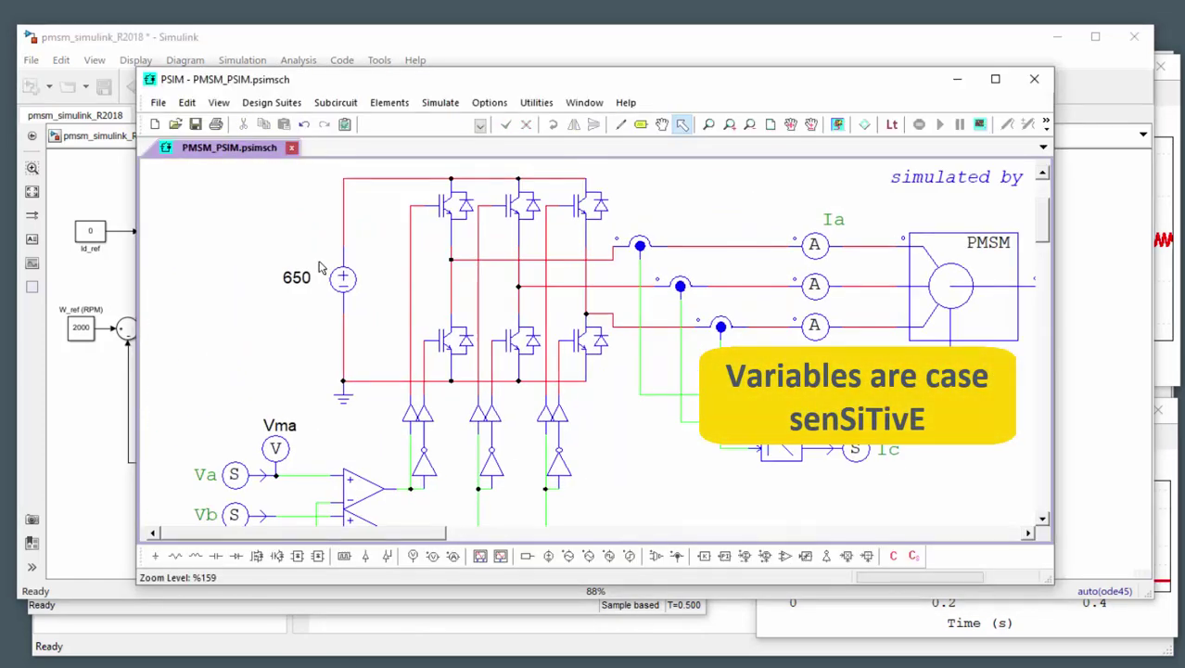
{"action": "double_click", "coordinate": [332, 294]}
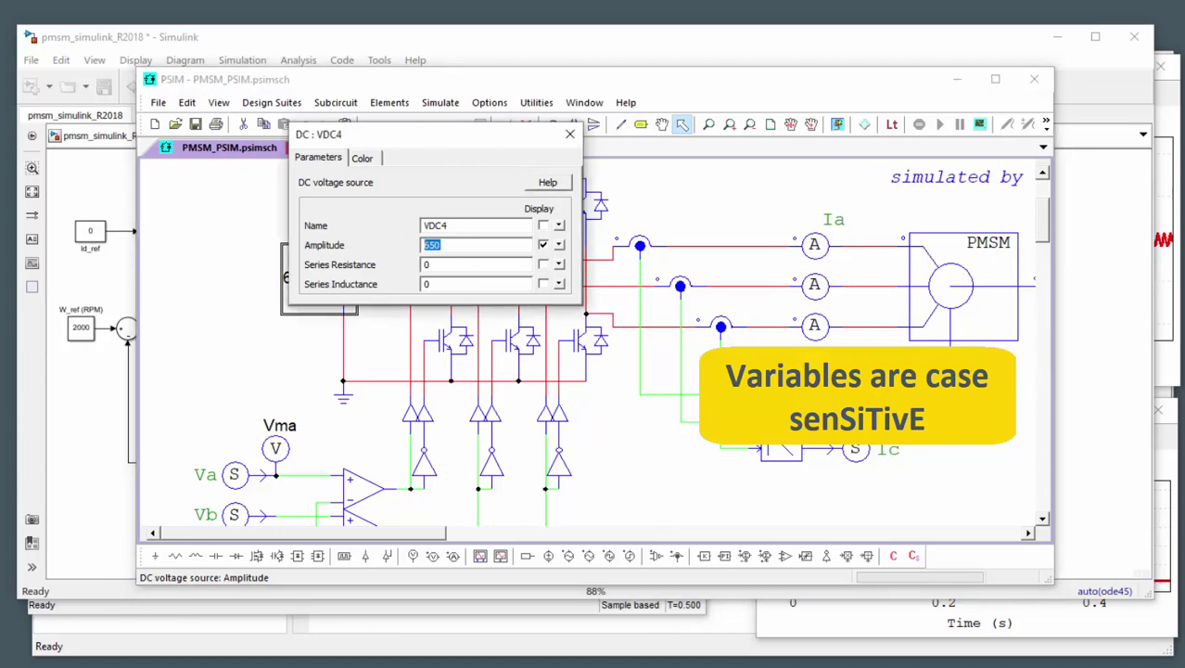
{"action": "type", "text": "VDC"}
{"action": "left_click", "coordinate": [570, 133]}
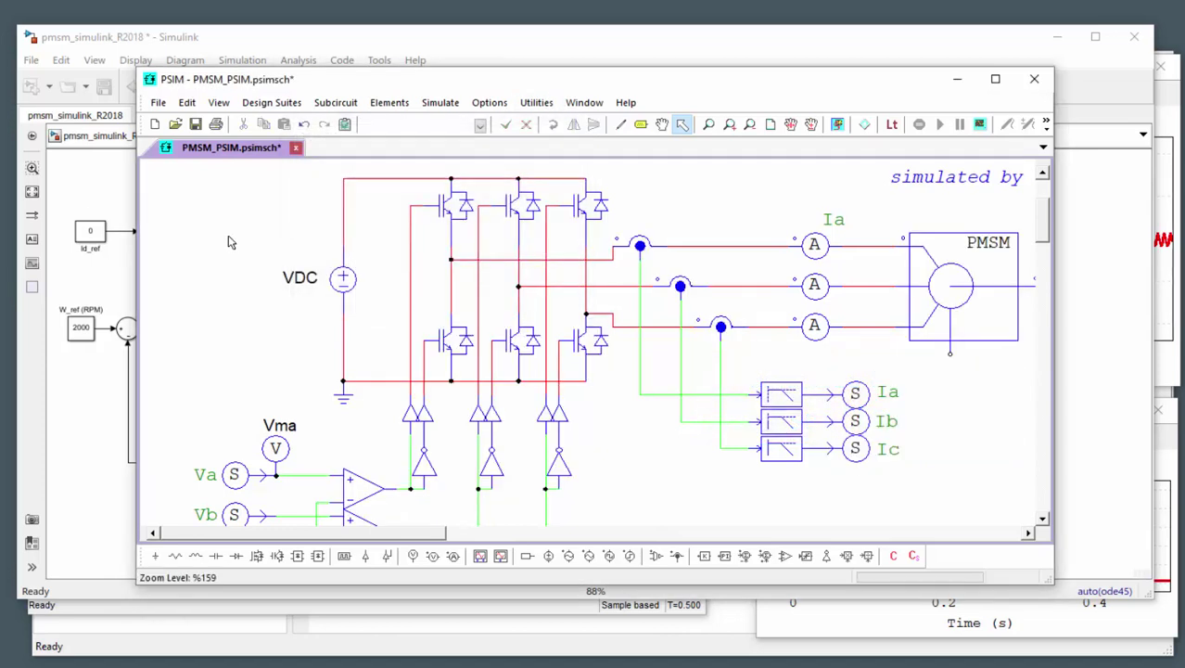
Rerun the co-simulation and view the Scope, Tem_PMSM31 and Ia waveforms.
{"action": "left_click", "coordinate": [114, 367]}
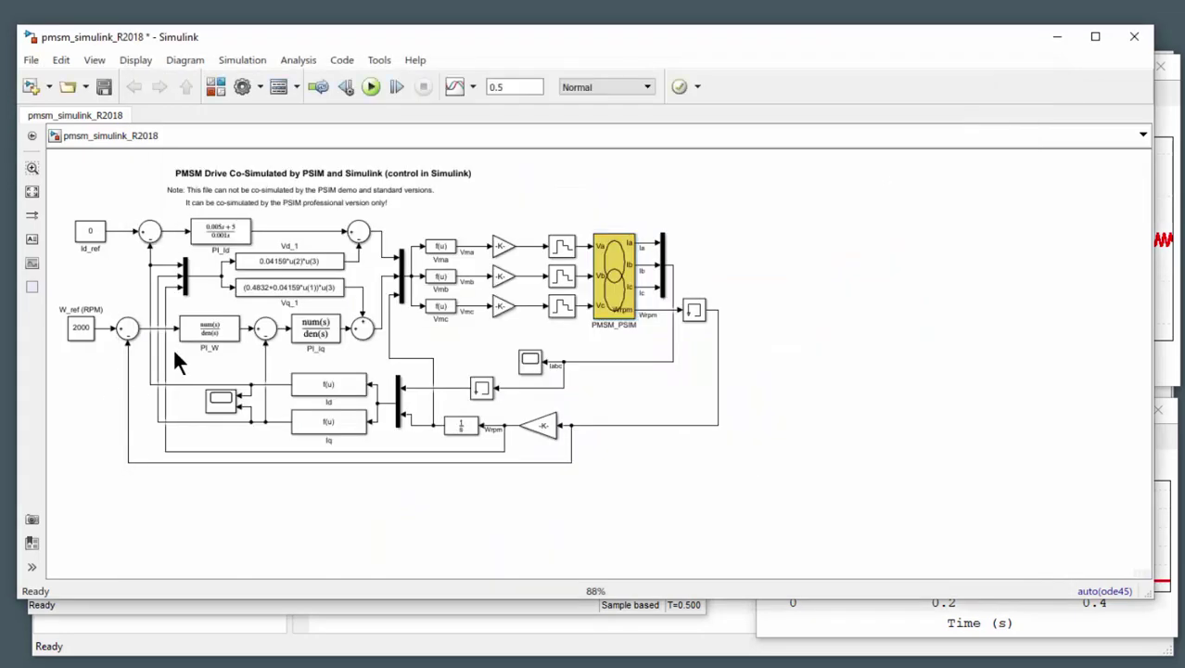
{"action": "left_click", "coordinate": [371, 87]}
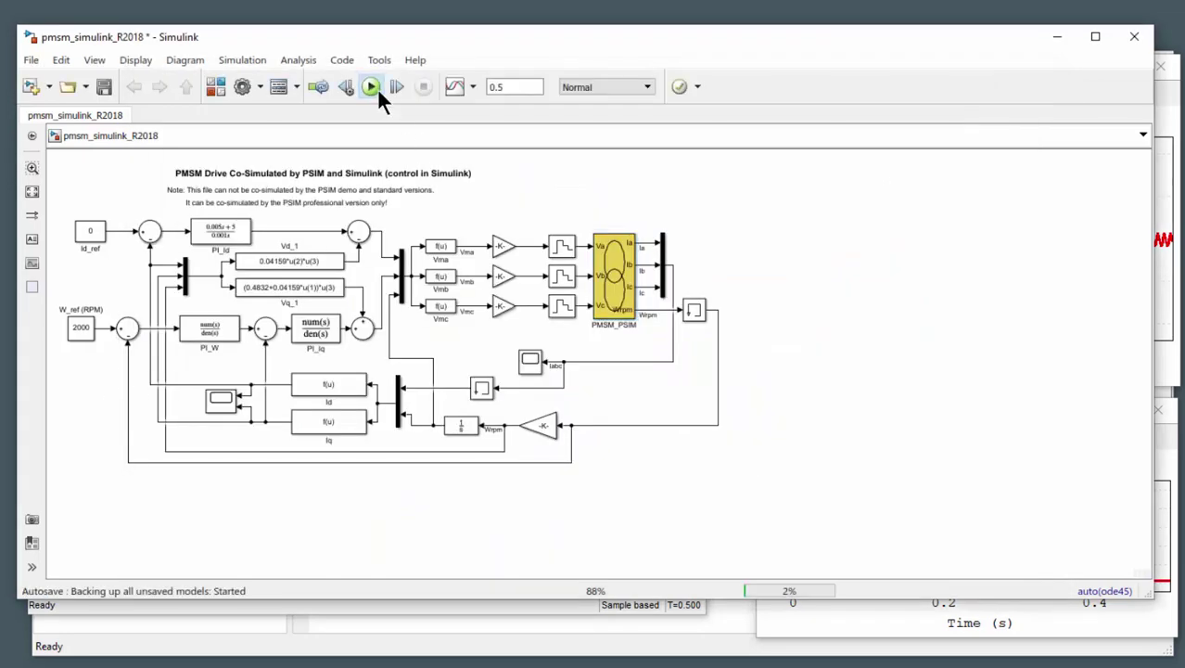
{"action": "double_click", "coordinate": [532, 359]}
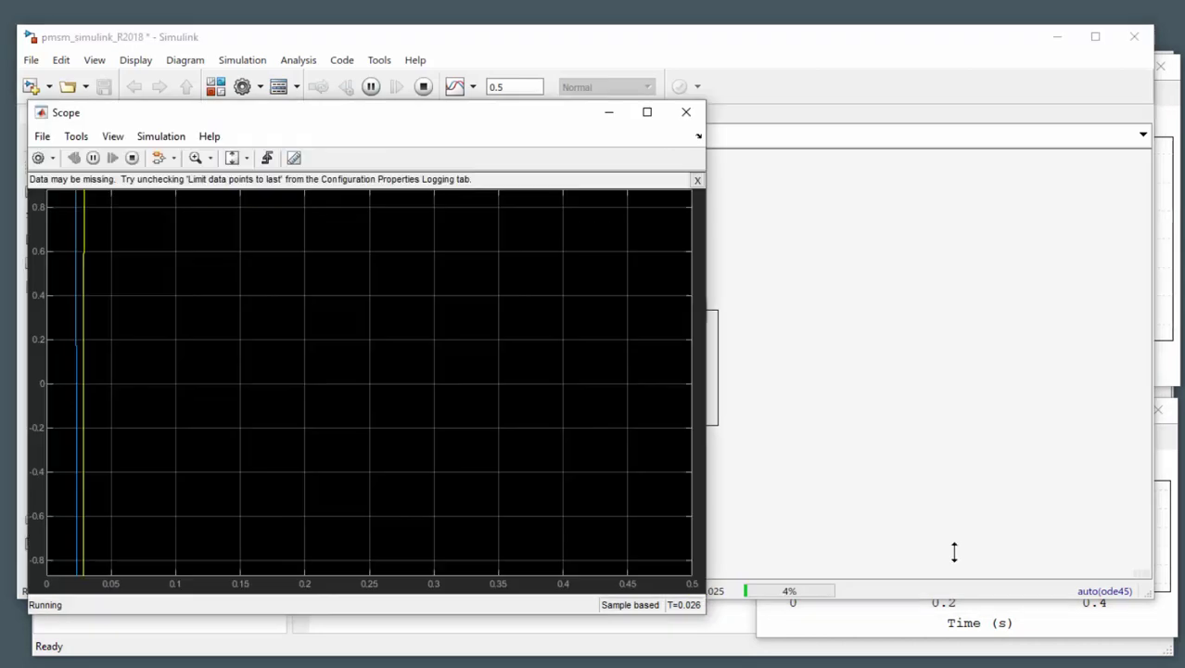
{"action": "left_click", "coordinate": [985, 524]}
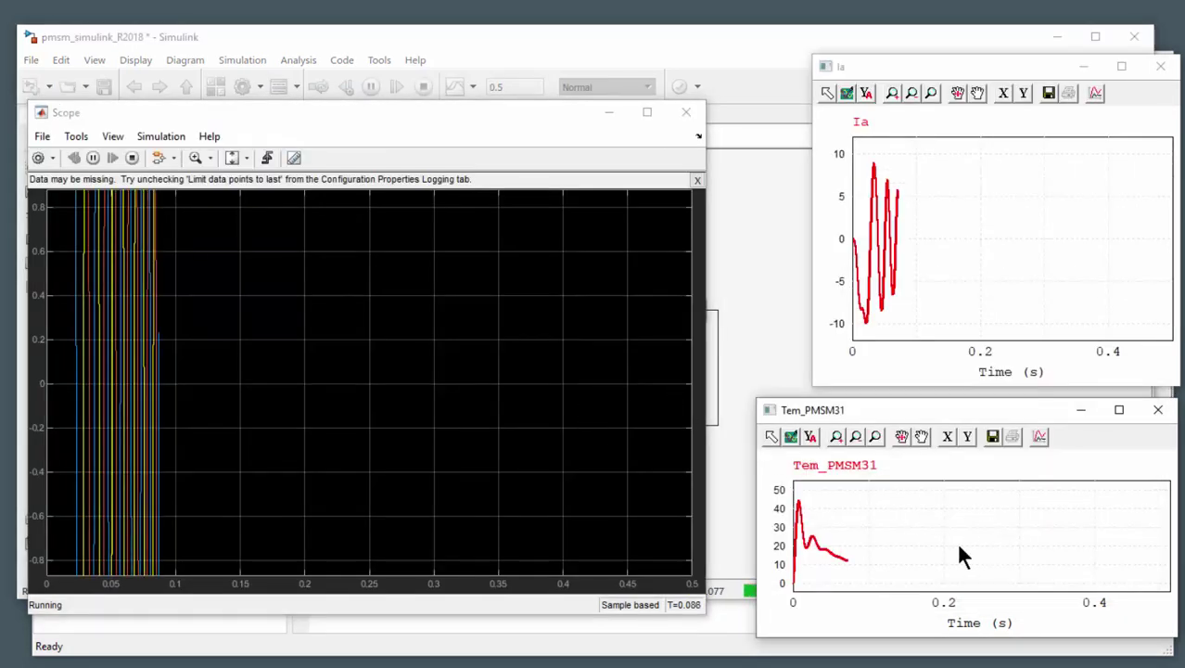
{"action": "left_click", "coordinate": [932, 252]}
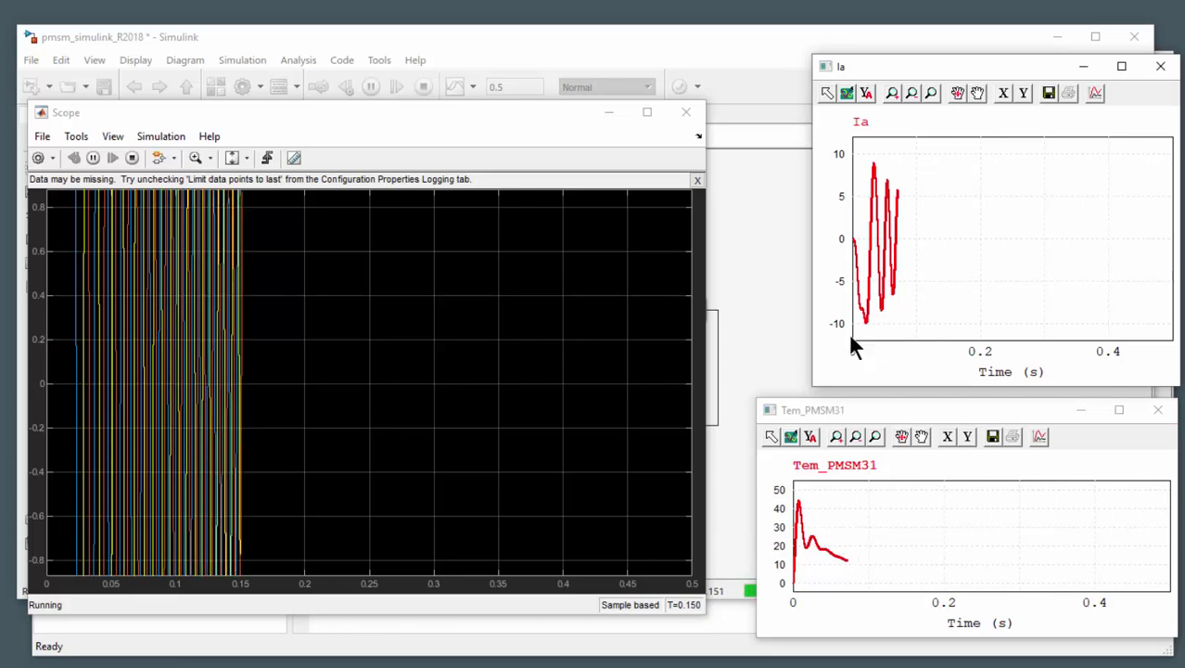
{"action": "left_click", "coordinate": [777, 290]}
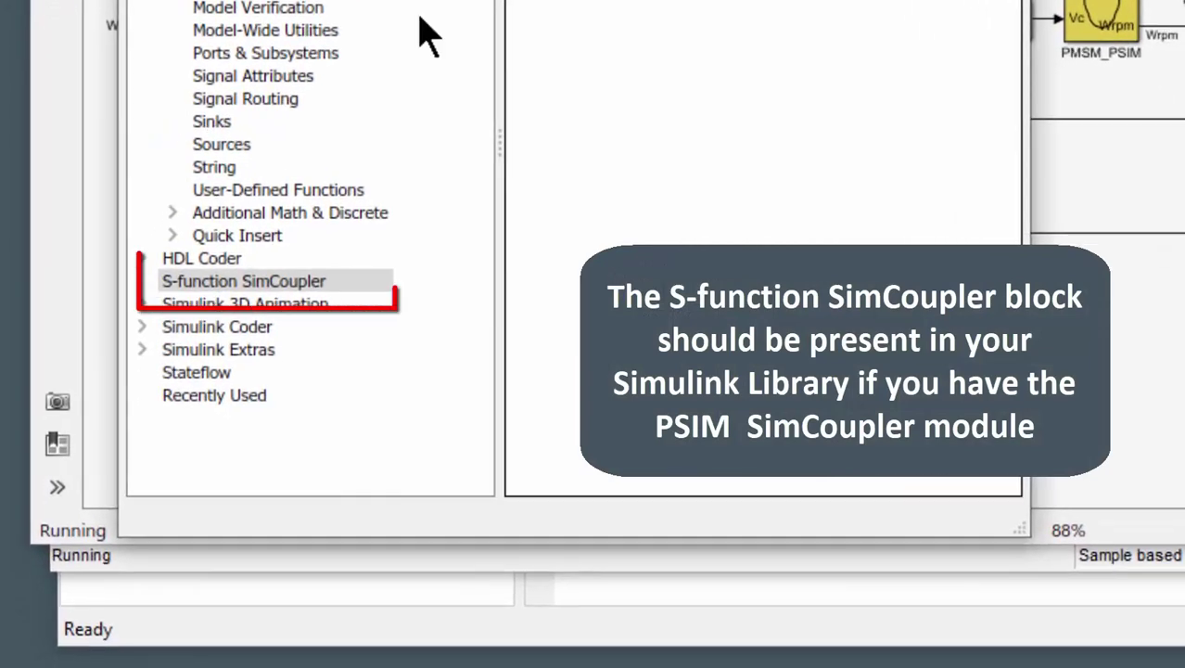
Select the S-function SimCoupler category in the Library Browser to show the SimCoupler block.
{"action": "left_click", "coordinate": [190, 278]}
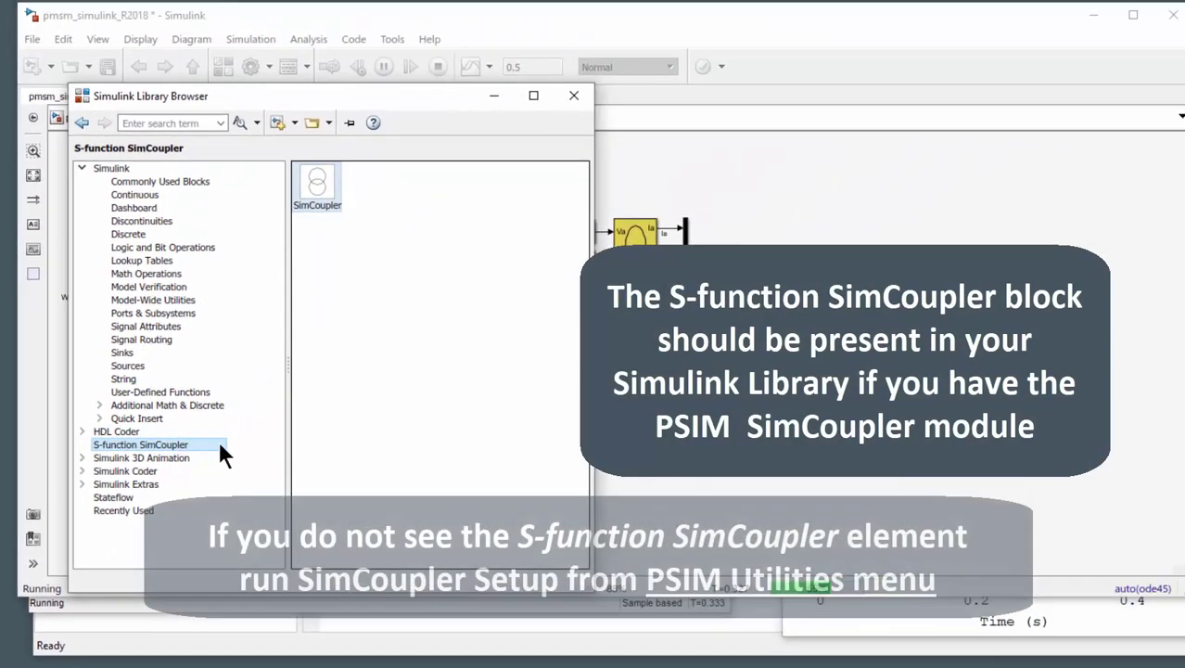
{"action": "left_click", "coordinate": [260, 291]}
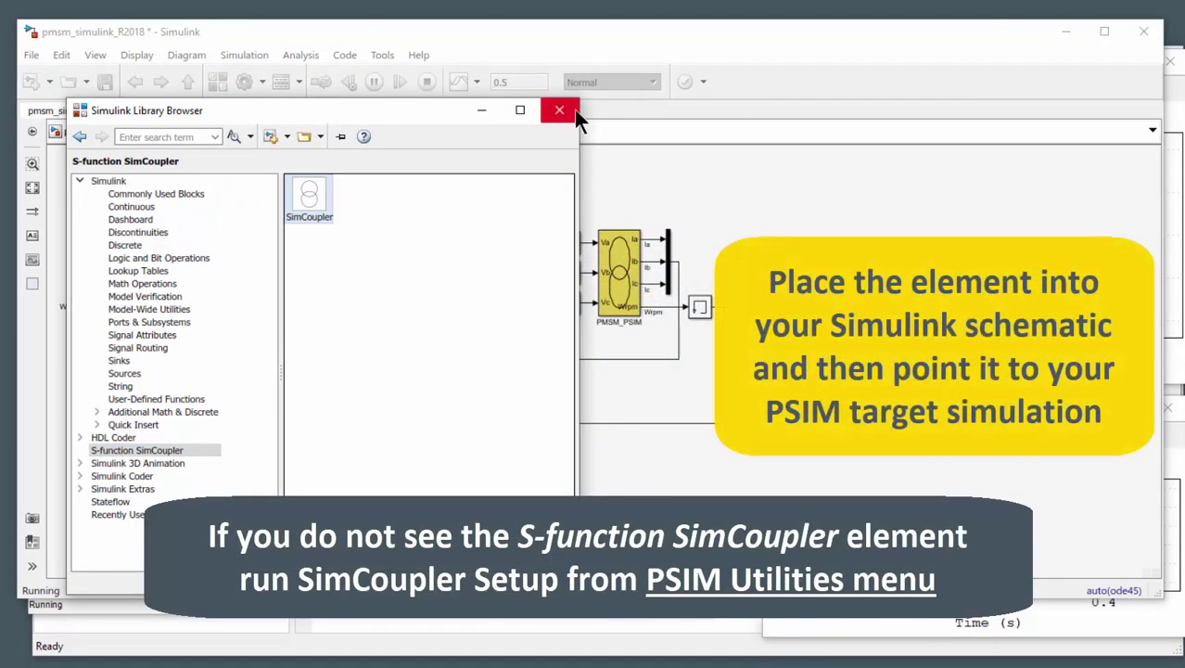
Close the Library Browser, plot Ia, Ib and Ic in SimView, then minimise SimView.
{"action": "left_click", "coordinate": [572, 110]}
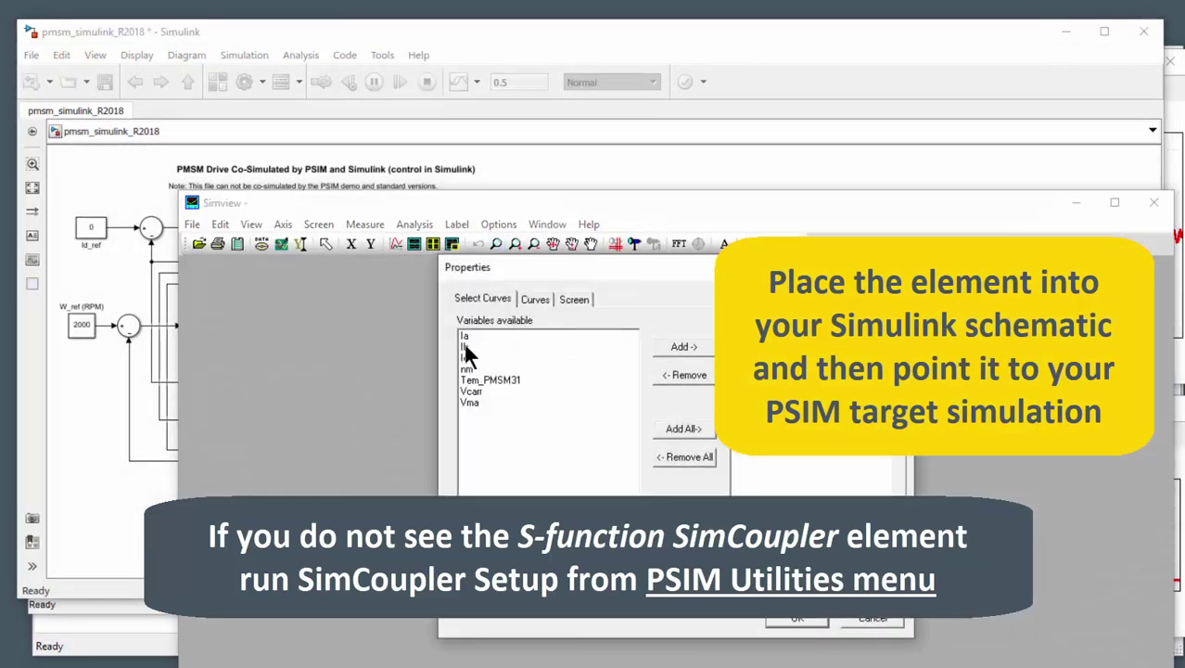
{"action": "left_click_drag", "start_coordinate": [463, 340], "coordinate": [466, 354]}
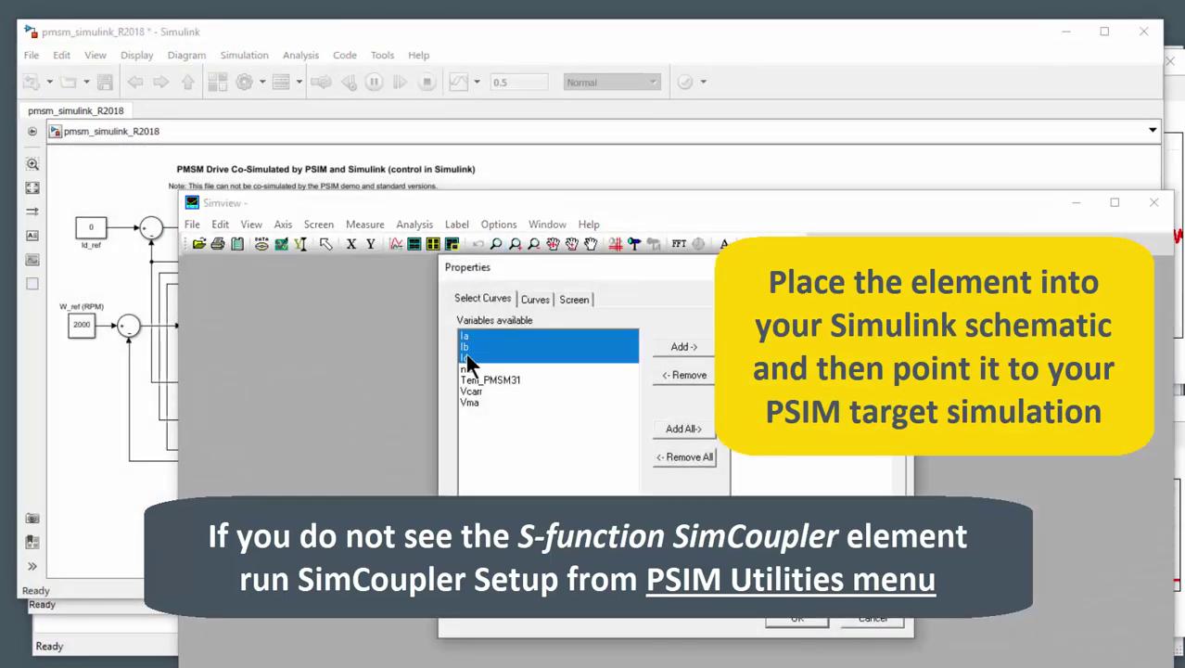
{"action": "left_click", "coordinate": [684, 347]}
{"action": "left_click", "coordinate": [797, 618]}
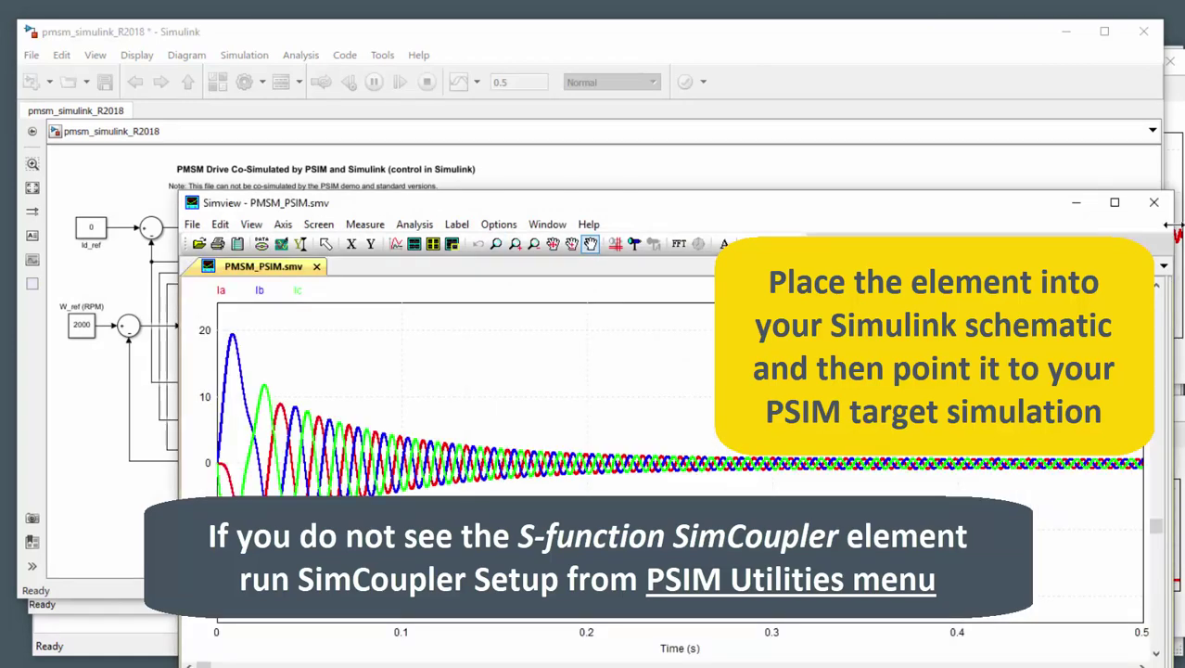
{"action": "left_click", "coordinate": [1075, 204]}
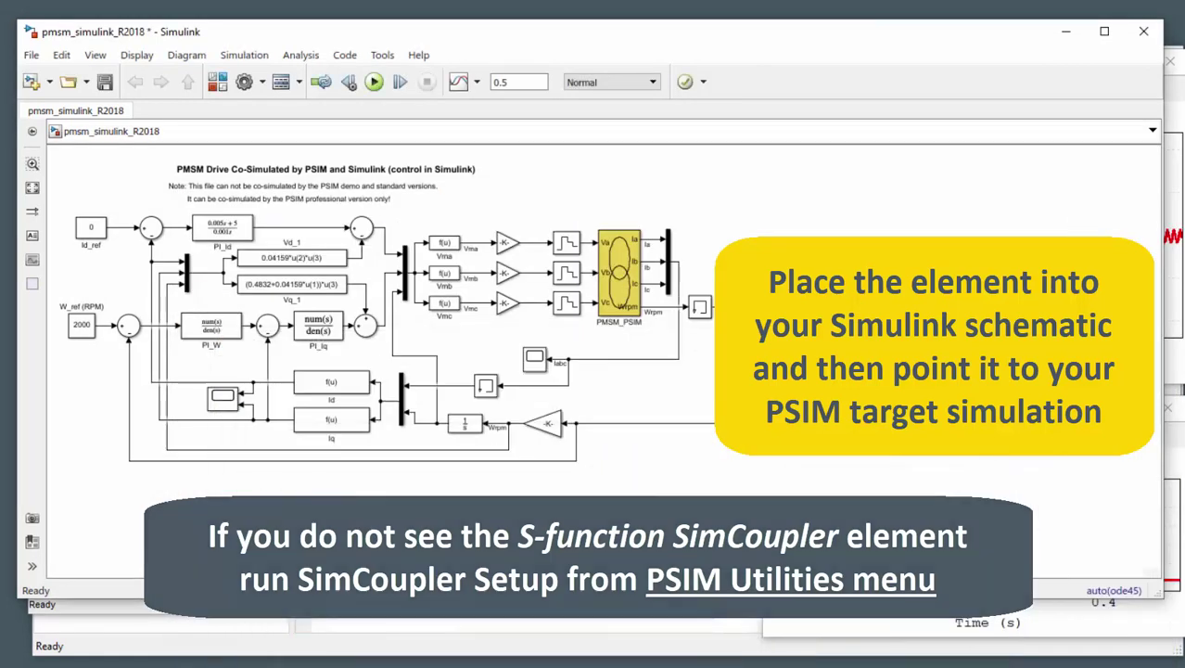
Check the PMSM_PSIM block's PSIM Schematic File path, then view the PMSM_PSIM.psimsch schematic in PSIM.
{"action": "double_click", "coordinate": [602, 250]}
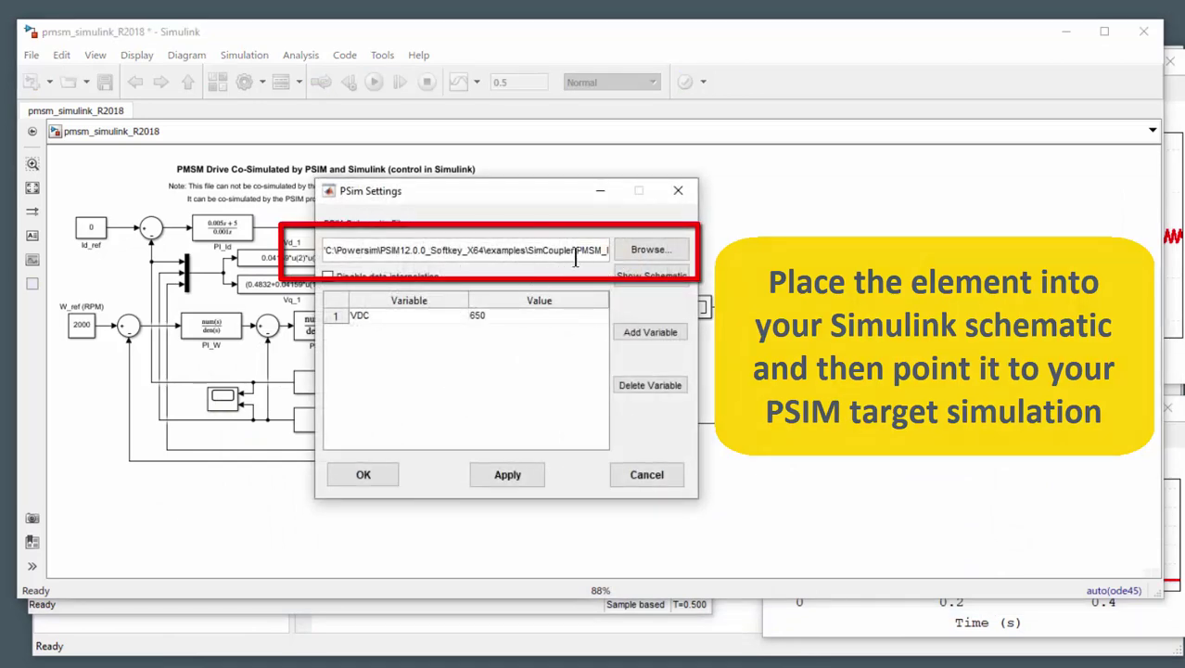
{"action": "left_click", "coordinate": [646, 475]}
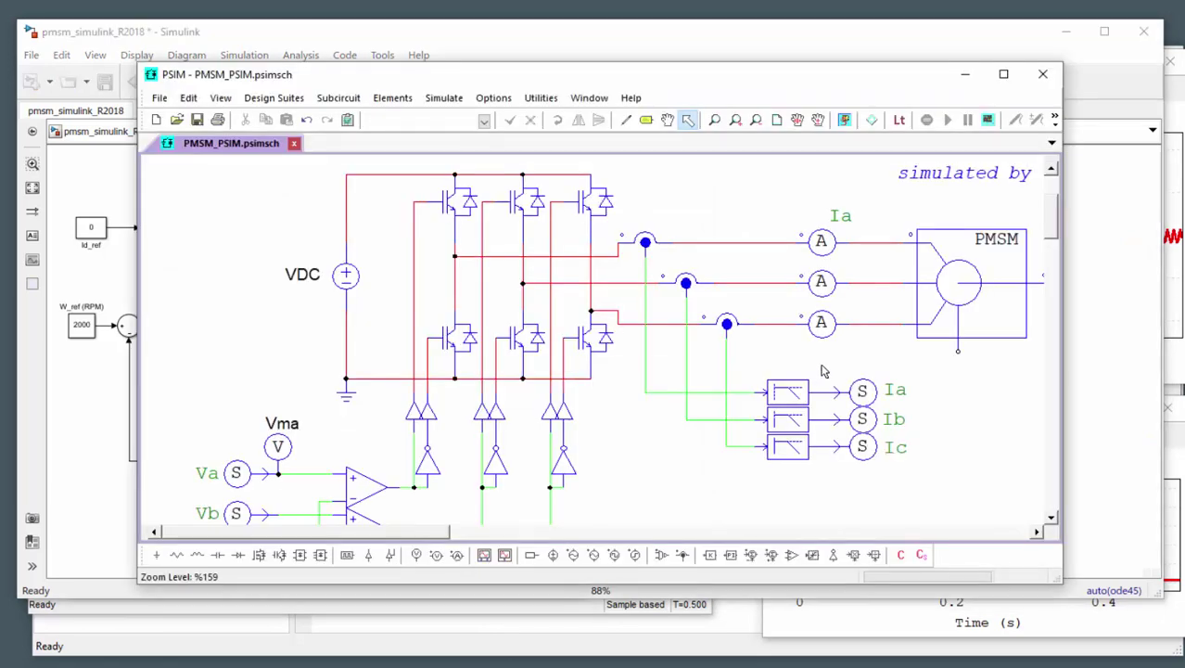
{"action": "left_click_drag", "start_coordinate": [974, 432], "coordinate": [896, 423]}
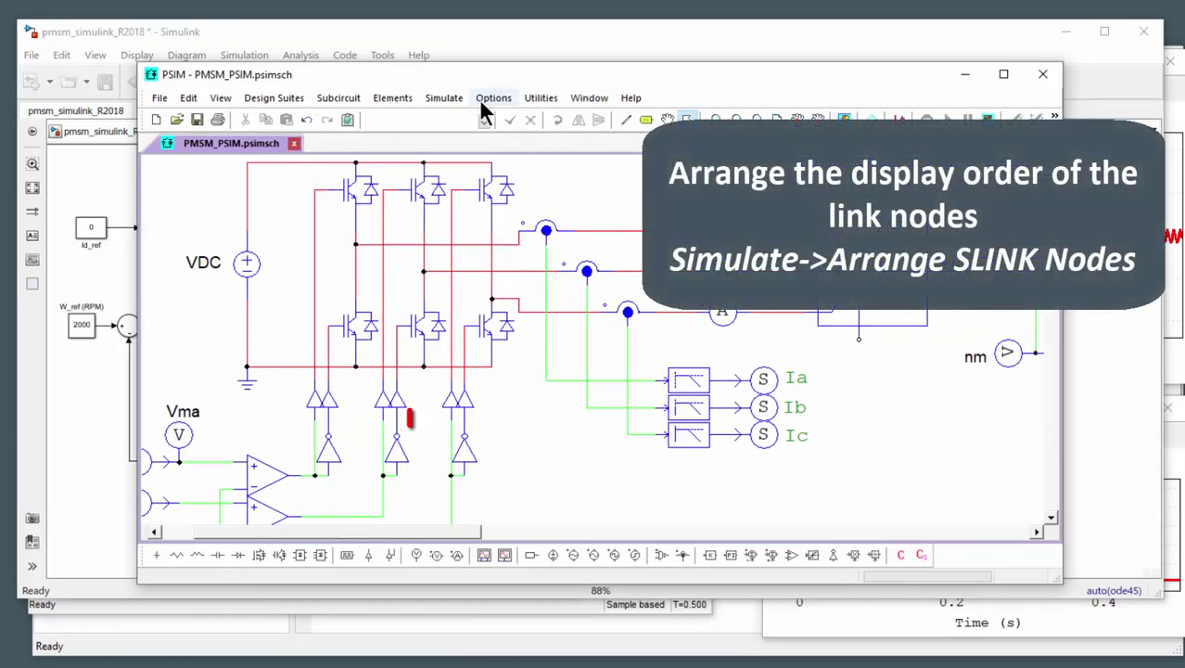
Review the SLINK node order (Va, Vb, Vc in; Ia, Ib, Ic, Wrpm out), then return to Simulink.
{"action": "left_click", "coordinate": [453, 99]}
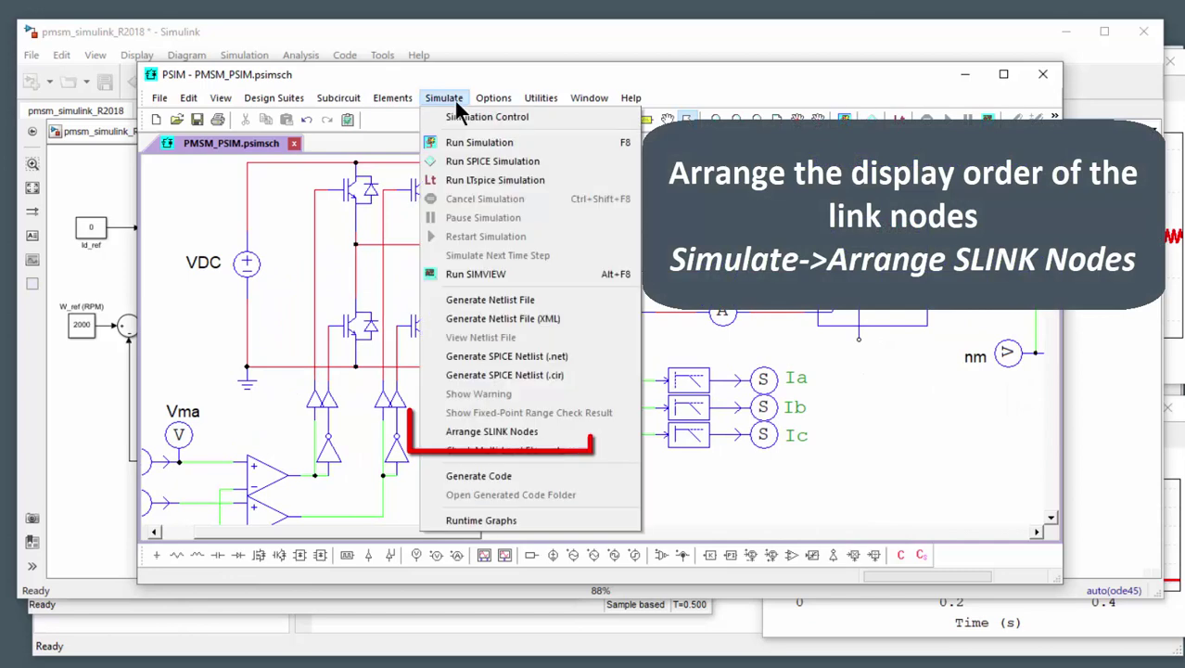
{"action": "left_click", "coordinate": [554, 437]}
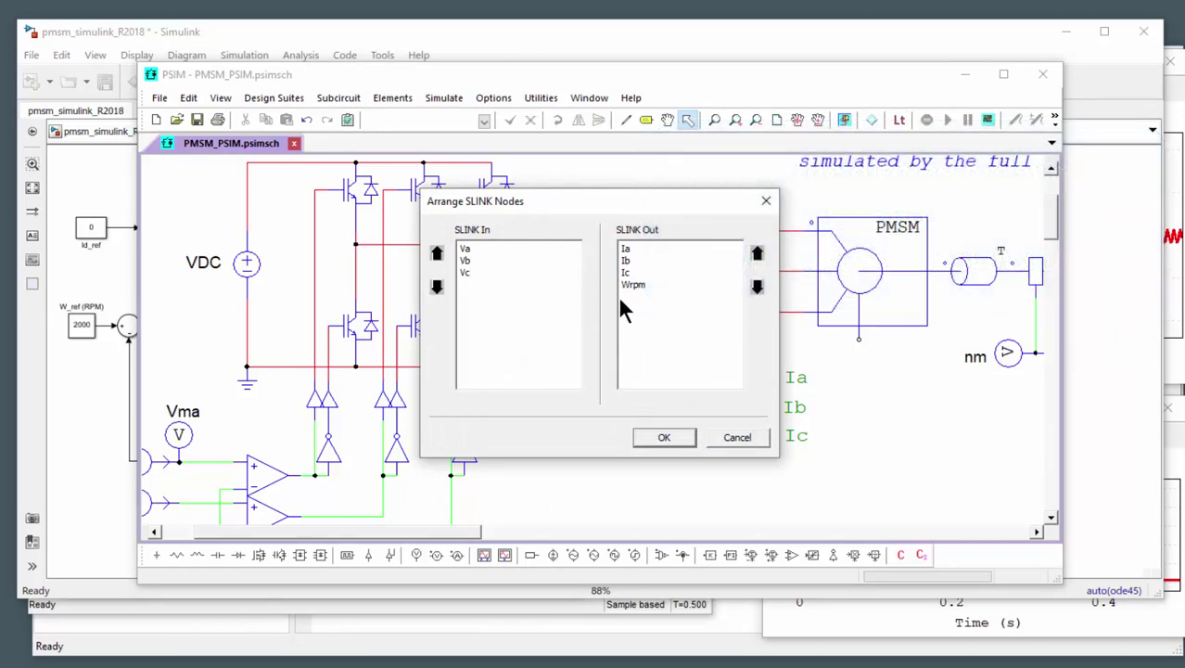
{"action": "left_click", "coordinate": [316, 34]}
Cancel Arrange SLINK Nodes unchanged and open 'Tutorial - Simcoupler Module.pdf' from Help > Tutorials.
{"action": "left_click", "coordinate": [763, 442]}
{"action": "left_click", "coordinate": [628, 96]}
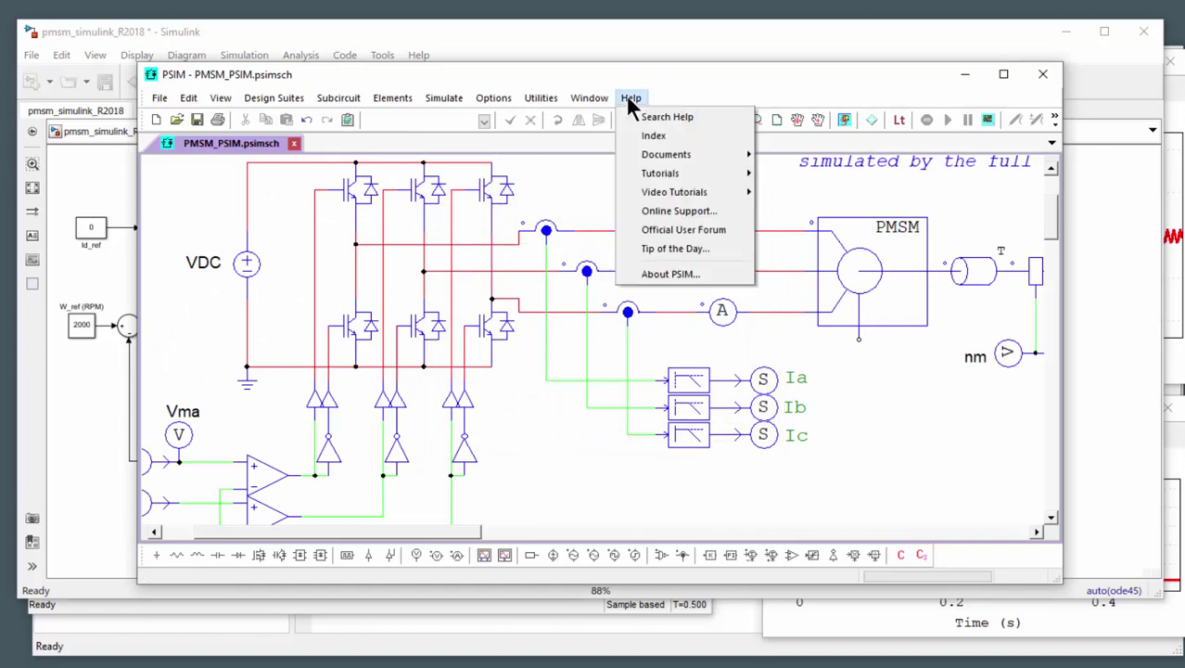
{"action": "mouse_move", "coordinate": [694, 169]}
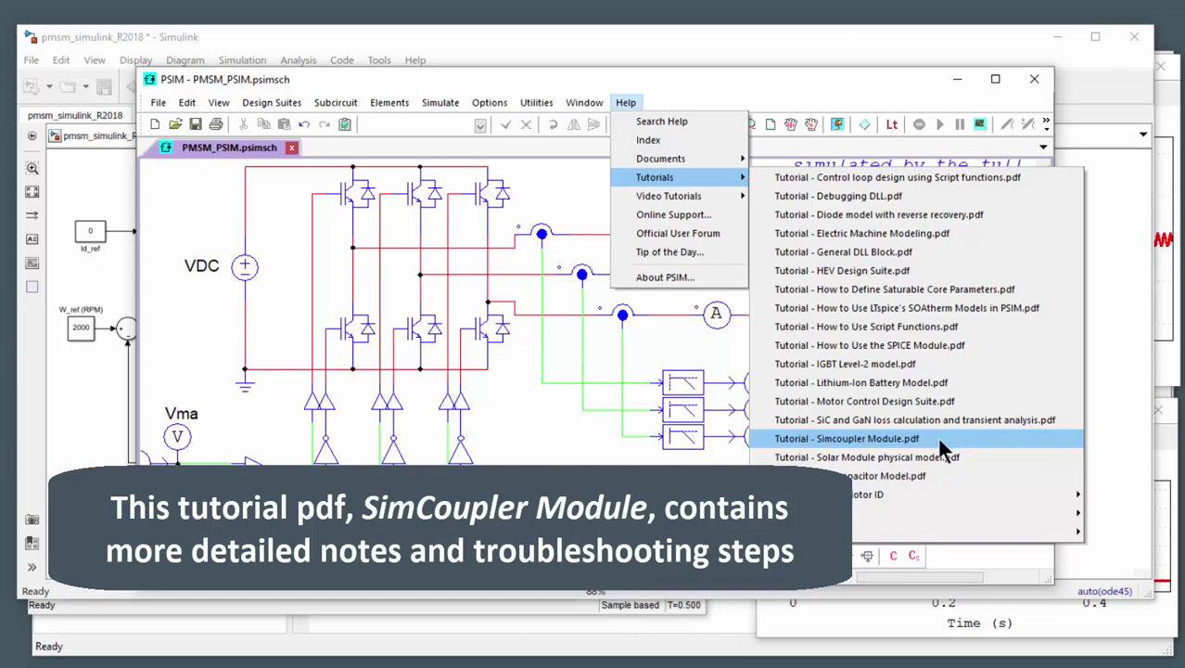
{"action": "left_click", "coordinate": [940, 439]}
{"action": "left_click_drag", "start_coordinate": [573, 492], "coordinate": [653, 429]}
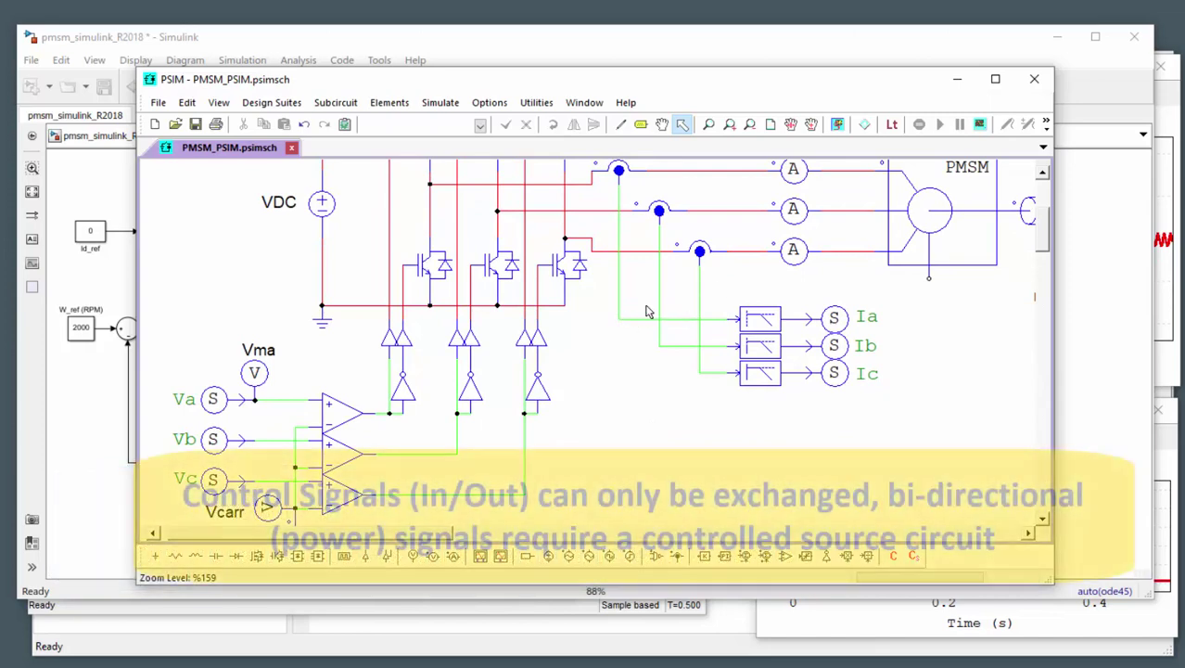
{"action": "left_click", "coordinate": [619, 288]}
{"action": "left_click", "coordinate": [663, 299]}
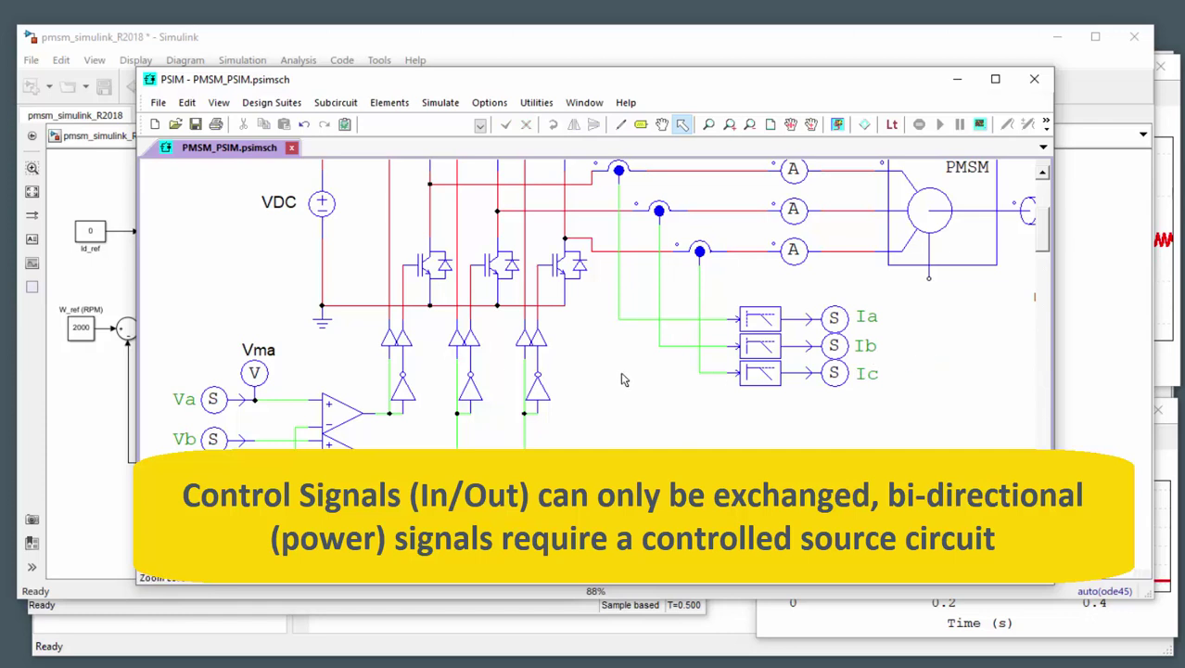
{"action": "scroll", "coordinate": [753, 269], "scroll_direction": "up", "scroll_amount": 2}
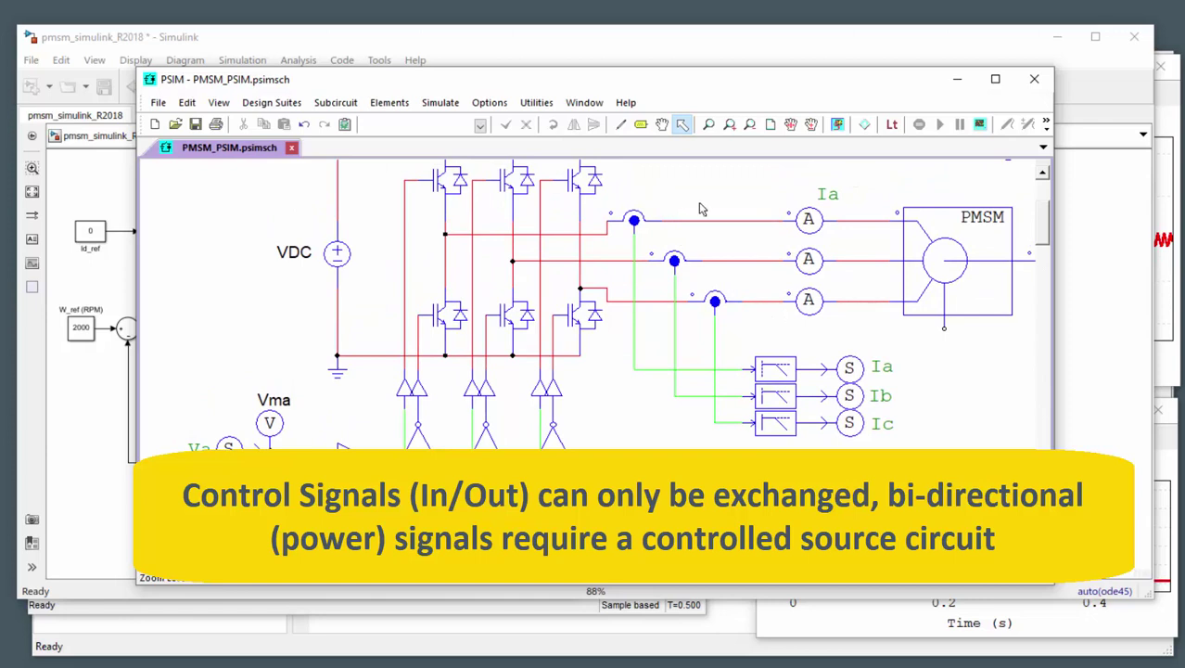